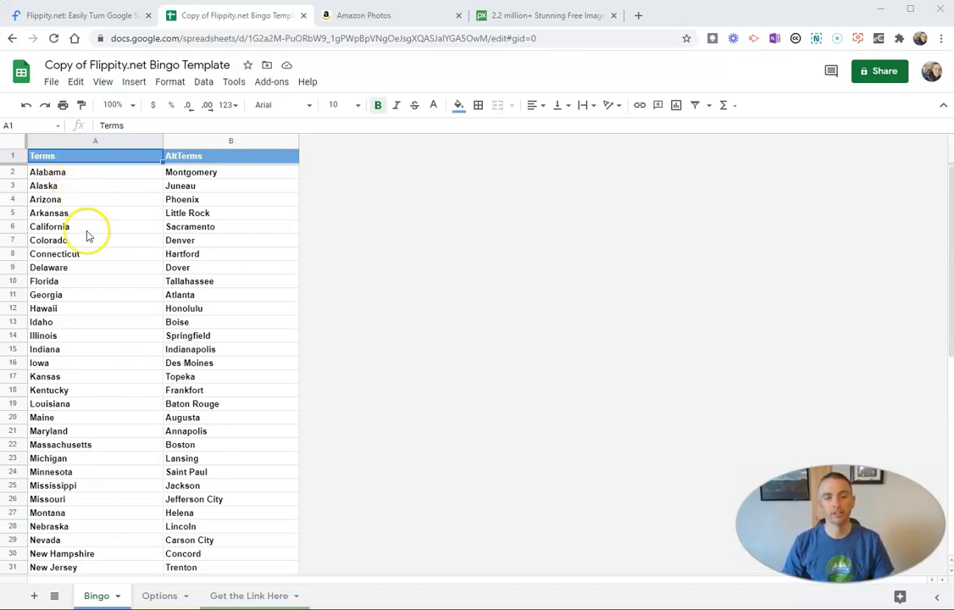
pyautogui.scroll(-3, 97, 280)
pyautogui.scroll(-4, 105, 441)
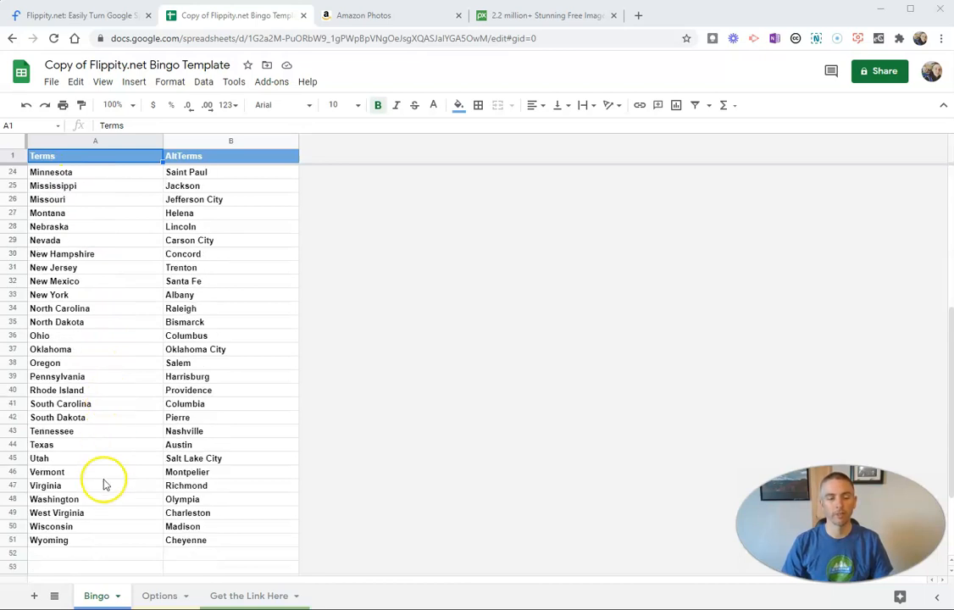
pyautogui.scroll(7, 104, 484)
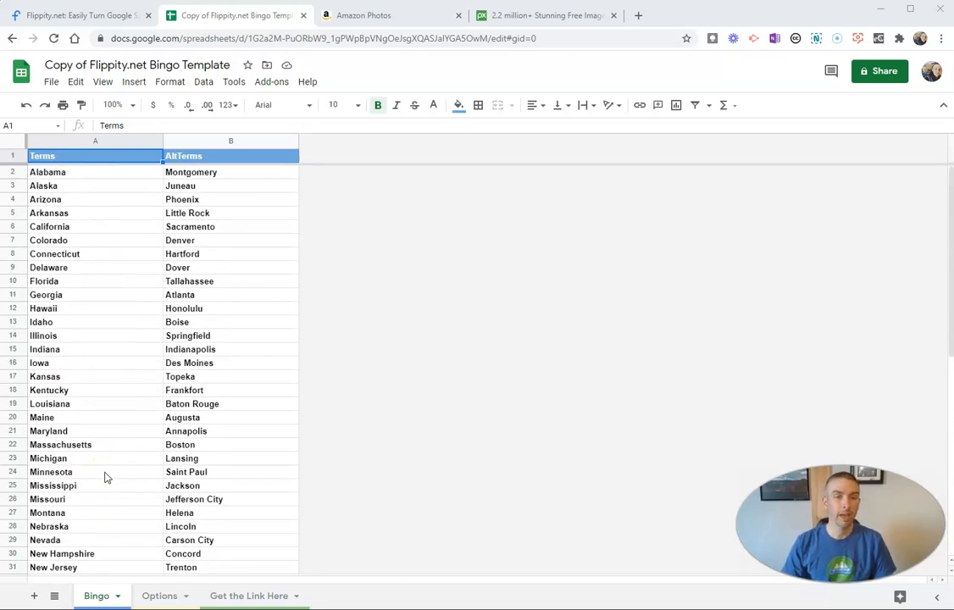
# Rename the copied bingo template spreadsheet as "Outdoor Bingo".
pyautogui.click(173, 61)
pyautogui.write('Outfoo')
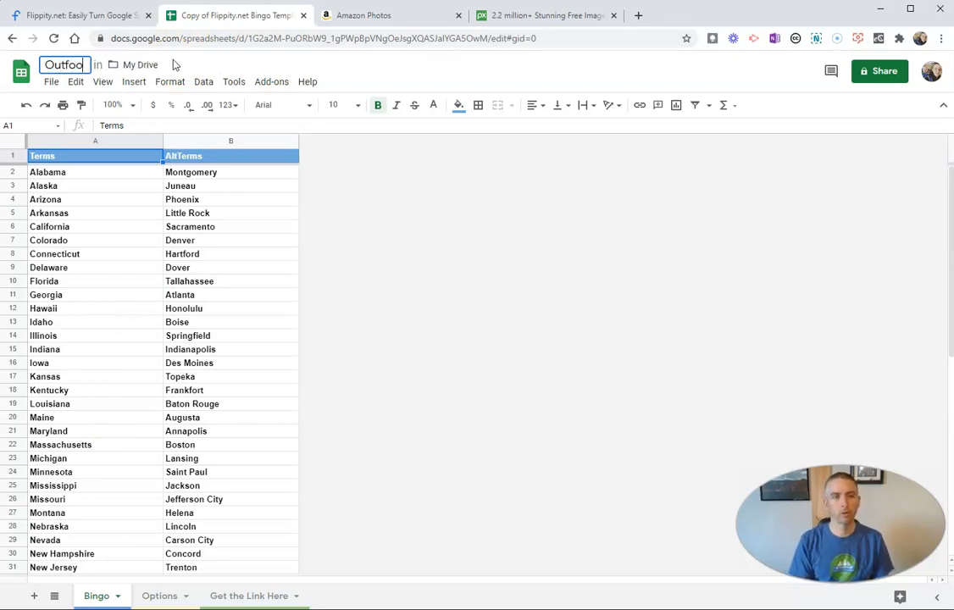
pyautogui.press('BackSpace')
pyautogui.press('BackSpace')
pyautogui.write('door ')
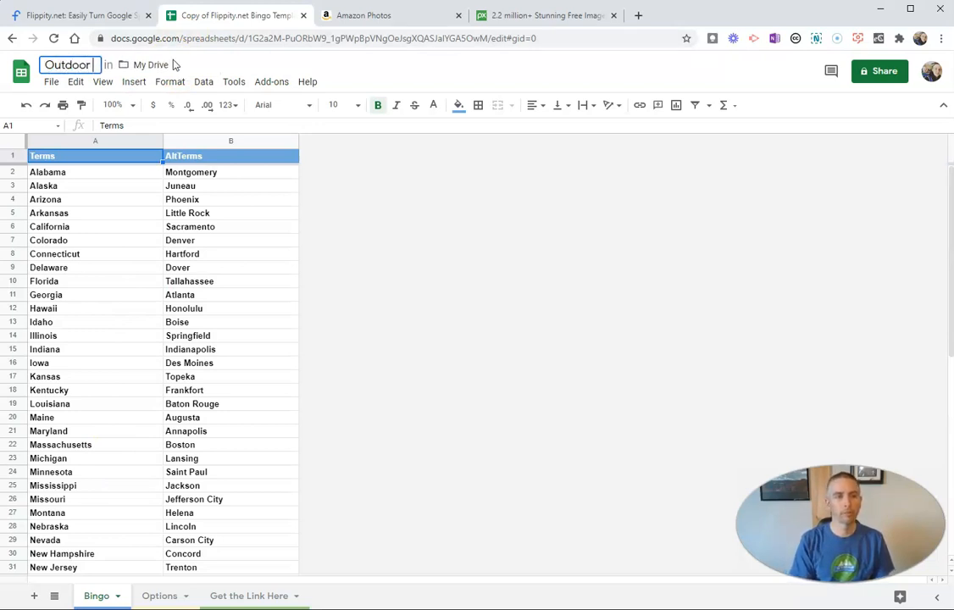
pyautogui.write('Bingo')
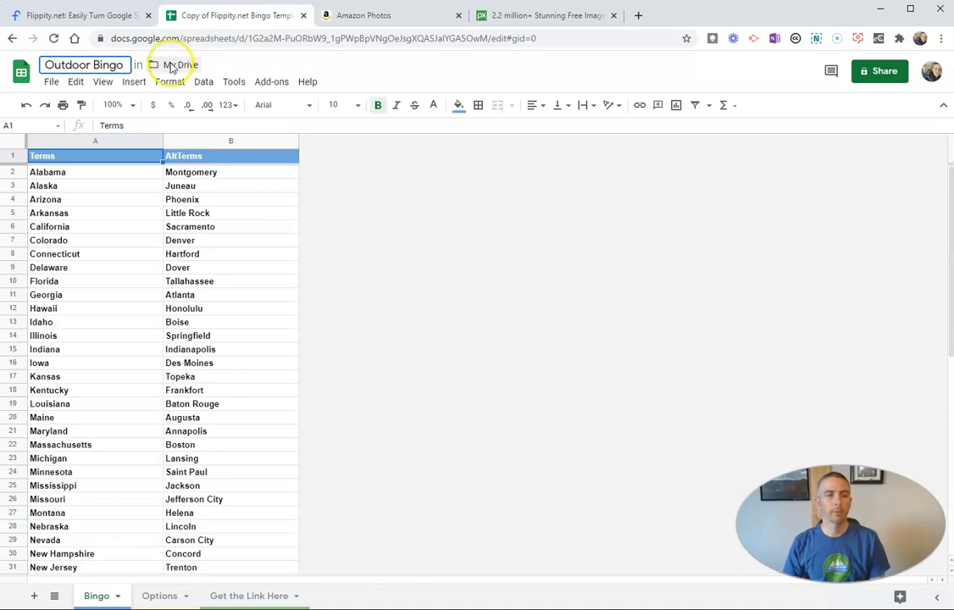
# Replace the first entry in the AltTerms column, cell B2, with "Acorn".
pyautogui.doubleClick(200, 172)
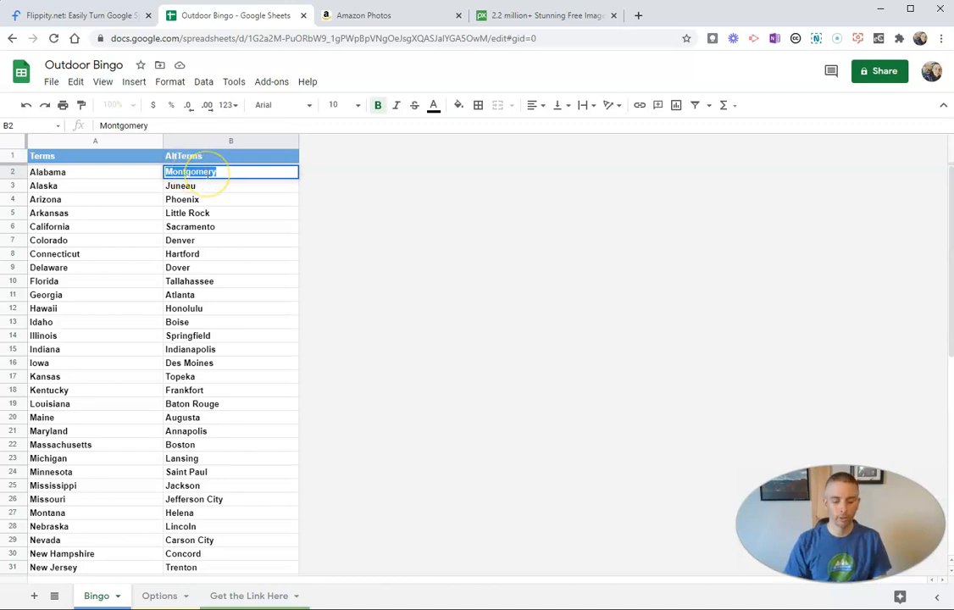
pyautogui.write('Acorn')
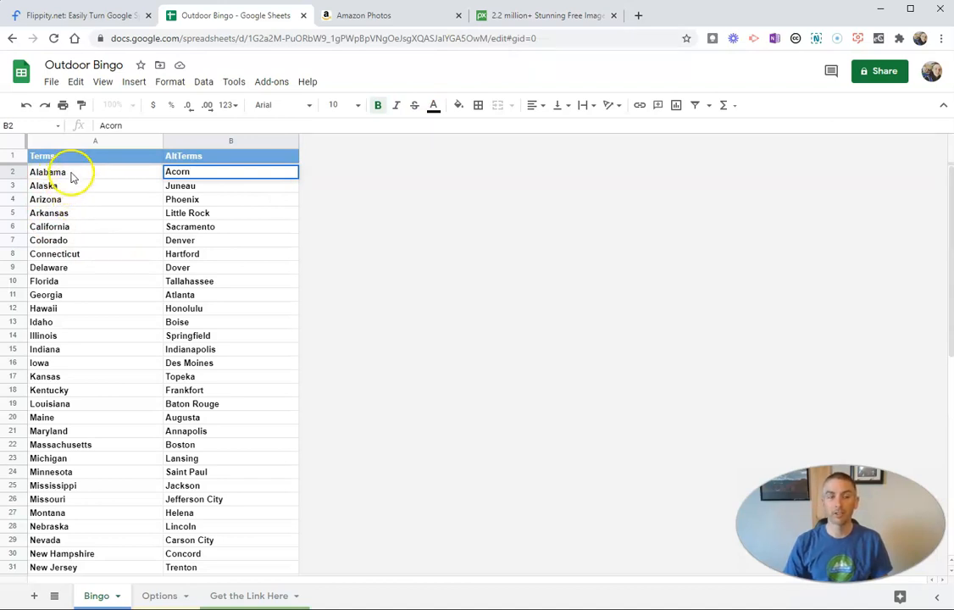
pyautogui.click(72, 172)
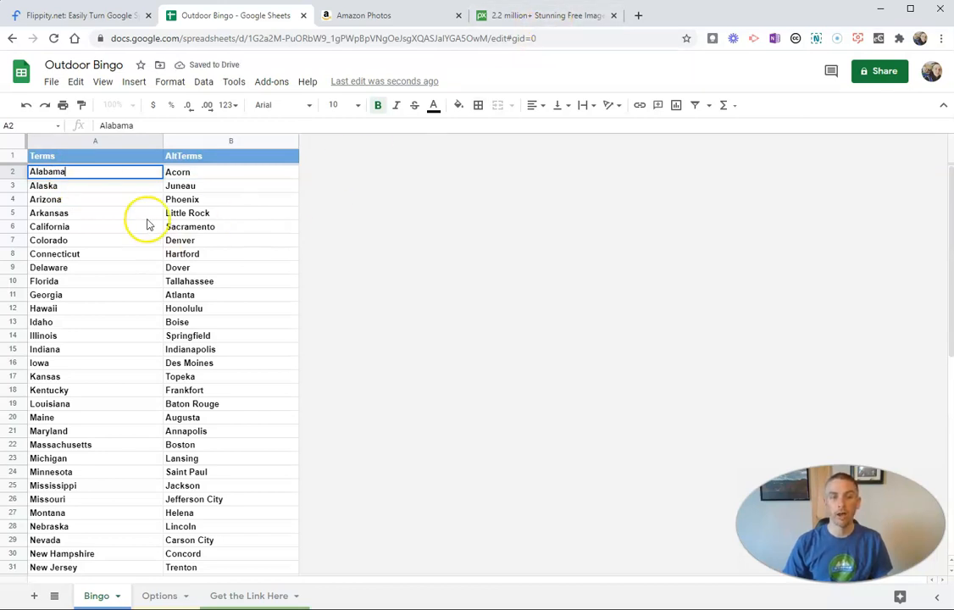
pyautogui.click(187, 173)
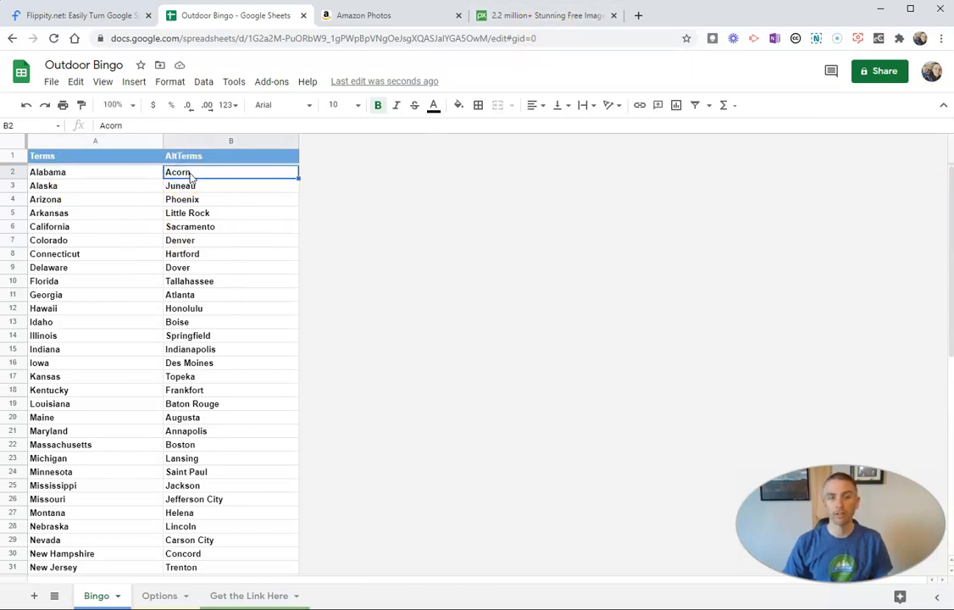
# Switch to Pixabay and search its images for "acorn".
pyautogui.click(566, 17)
pyautogui.click(305, 157)
pyautogui.write('acorn')
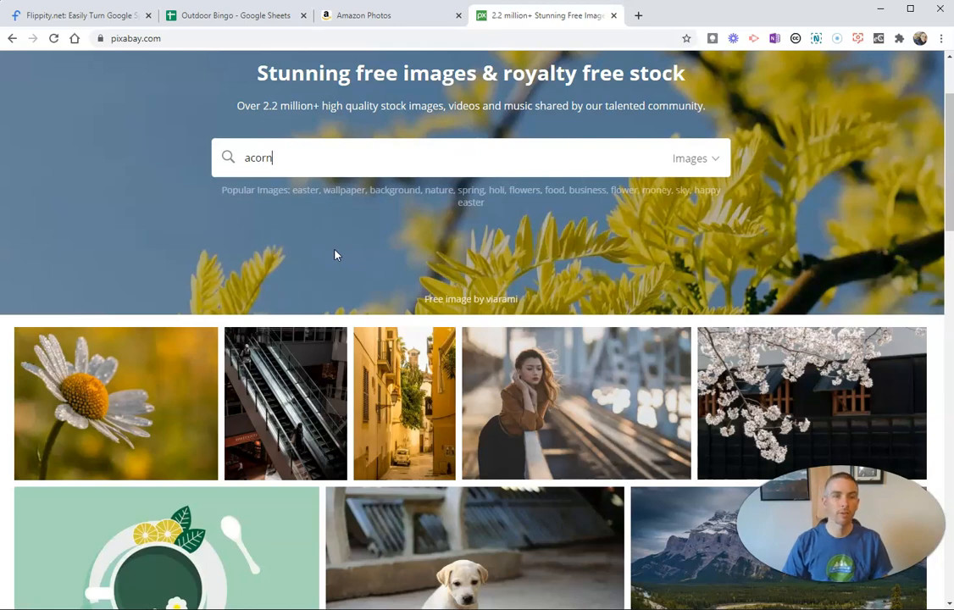
pyautogui.press('Return')
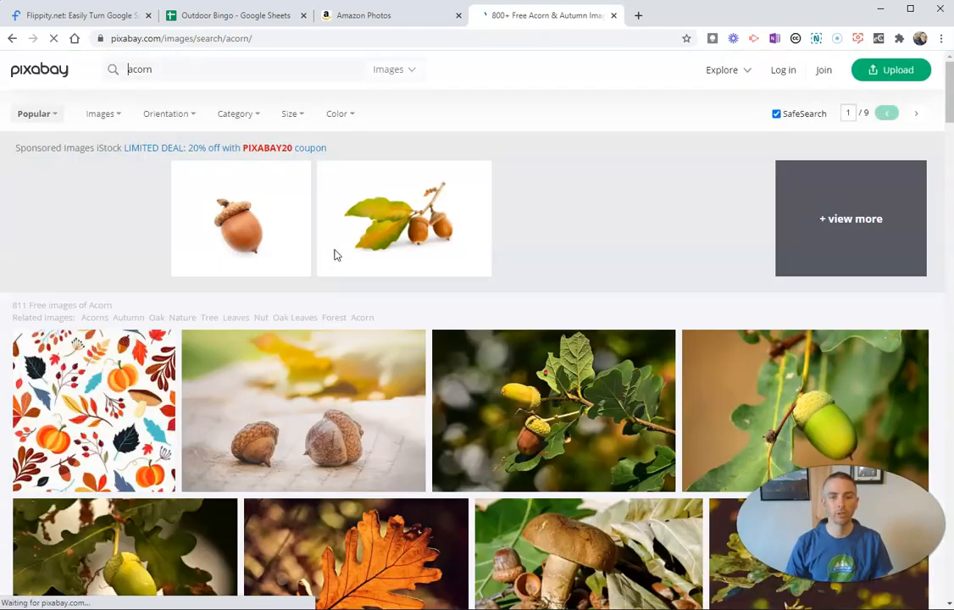
# Open the photo of two acorns with autumn leaves from the search results and copy its image address.
pyautogui.scroll(-1, 404, 333)
pyautogui.scroll(-1, 404, 332)
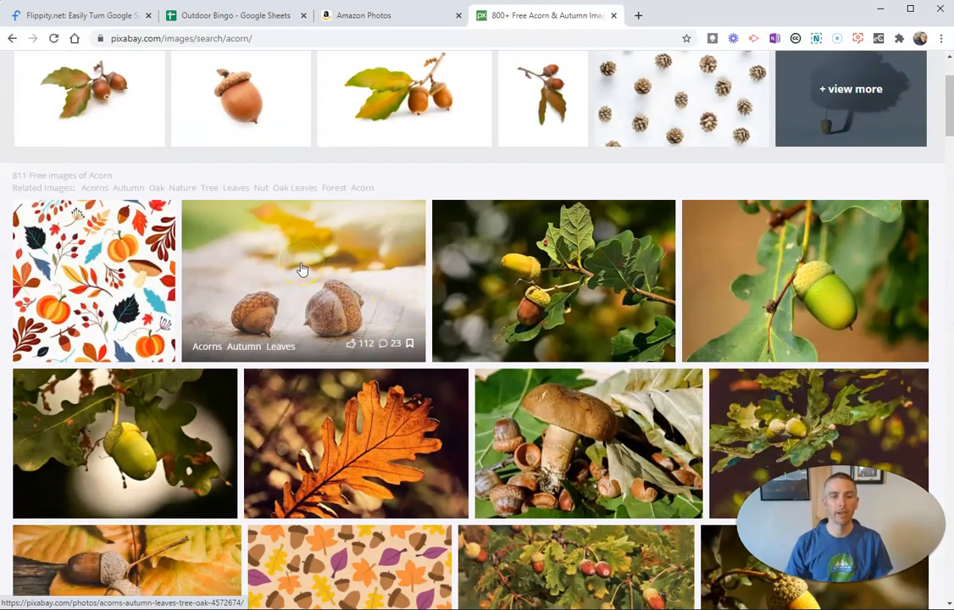
pyautogui.click(300, 269)
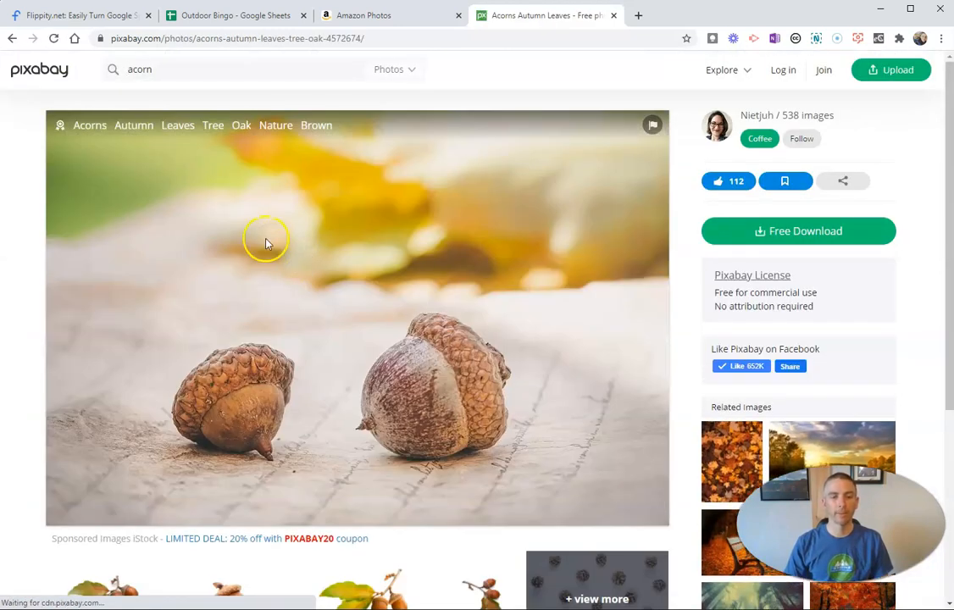
pyautogui.rightClick(282, 256)
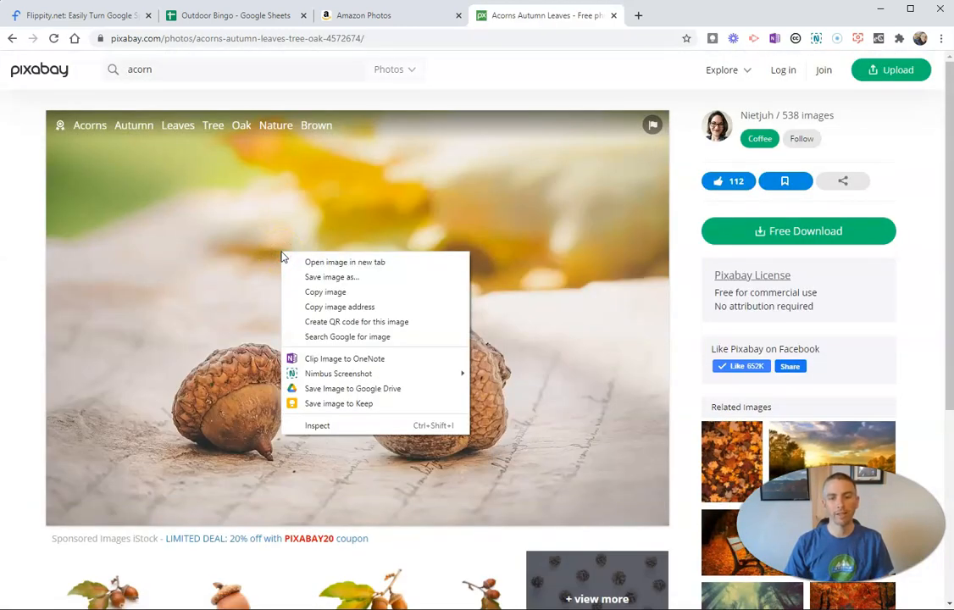
pyautogui.click(326, 307)
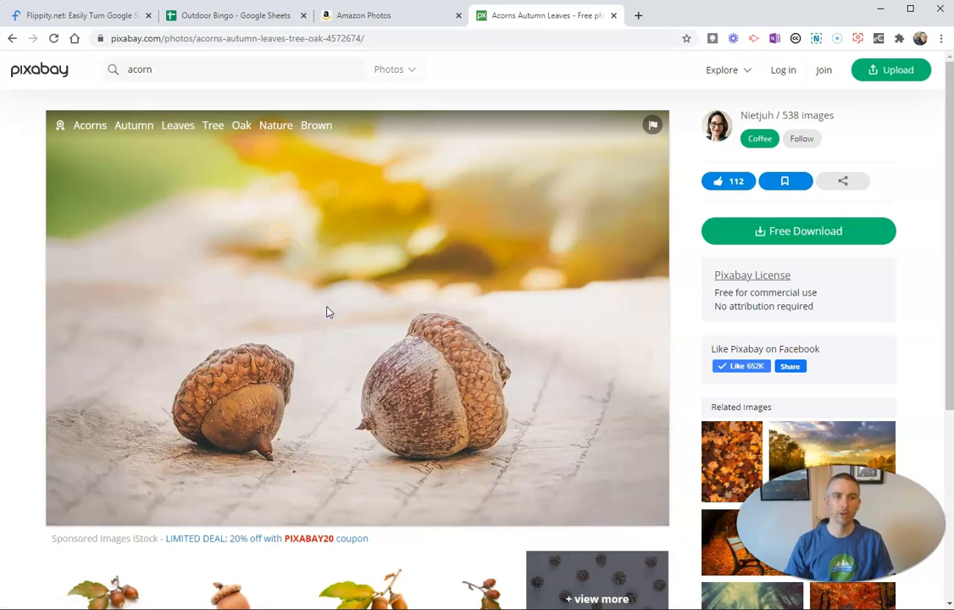
# Return to the Outdoor Bingo sheet and replace Alabama in cell A2 with the copied acorn image address.
pyautogui.click(245, 18)
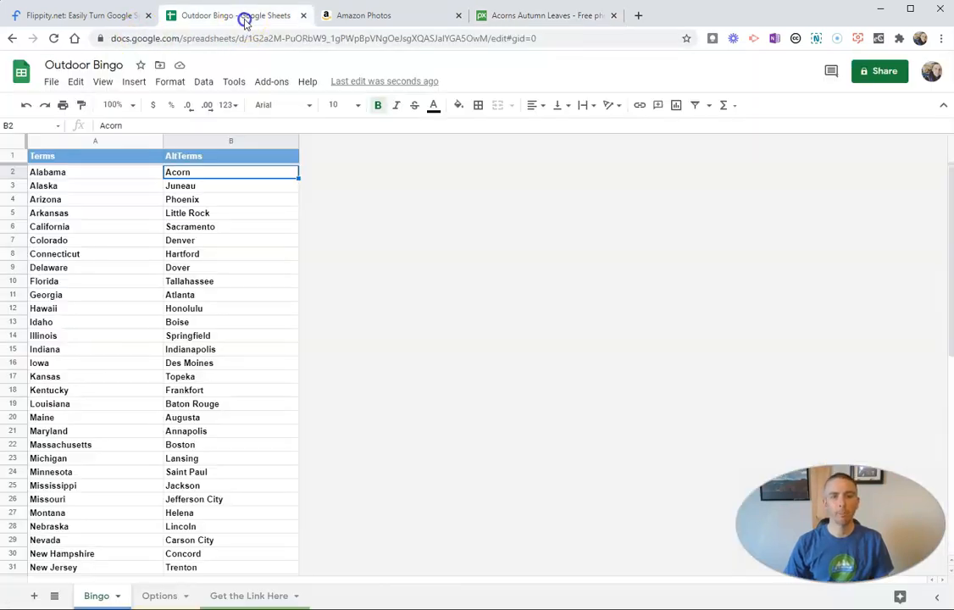
pyautogui.click(63, 172)
pyautogui.doubleClick(64, 172)
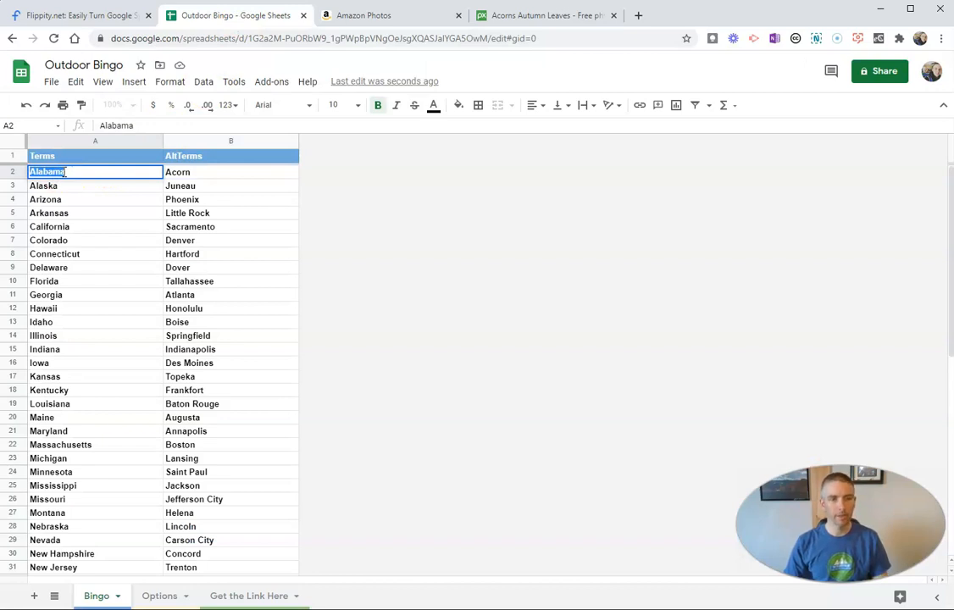
pyautogui.hotkey('ctrl', 'v')
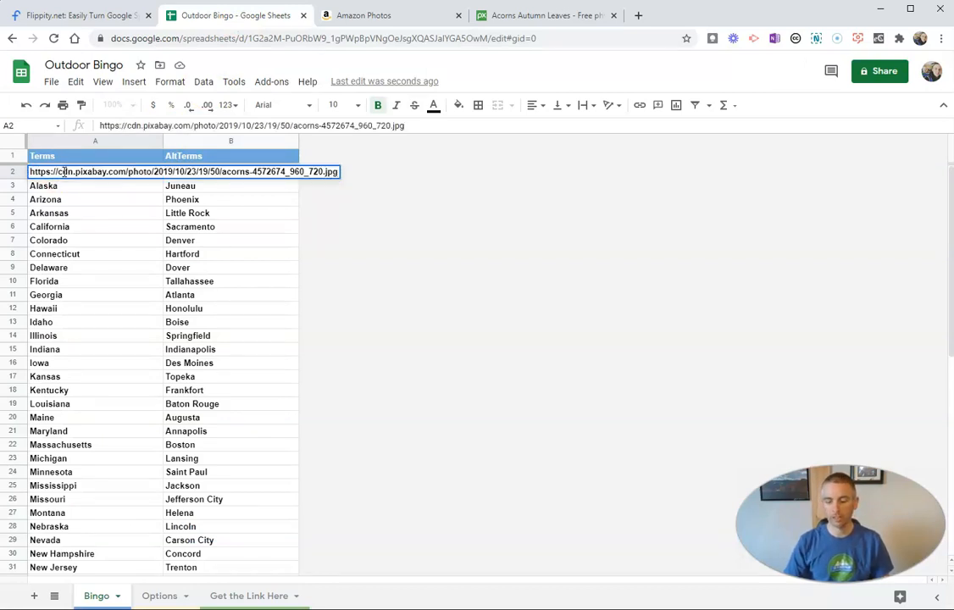
pyautogui.press('Return')
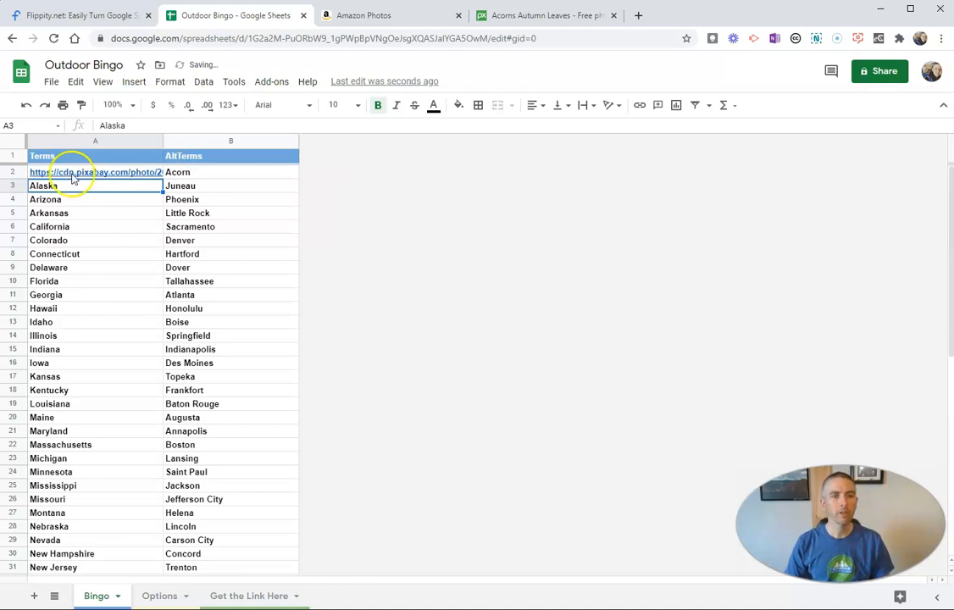
pyautogui.moveTo(74, 173)
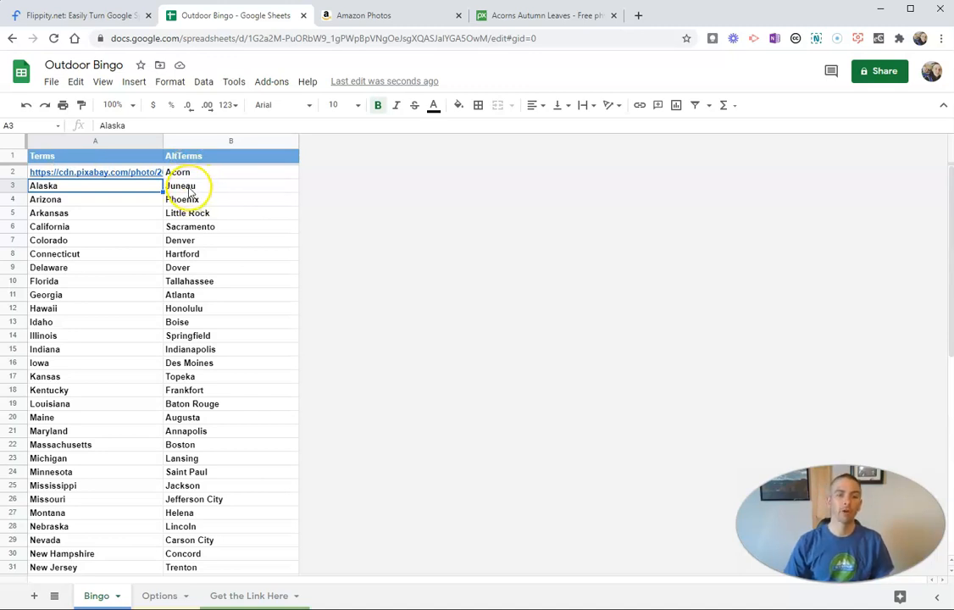
# Replace Juneau in the AltTerms column, cell B3, with "Rose".
pyautogui.doubleClick(188, 185)
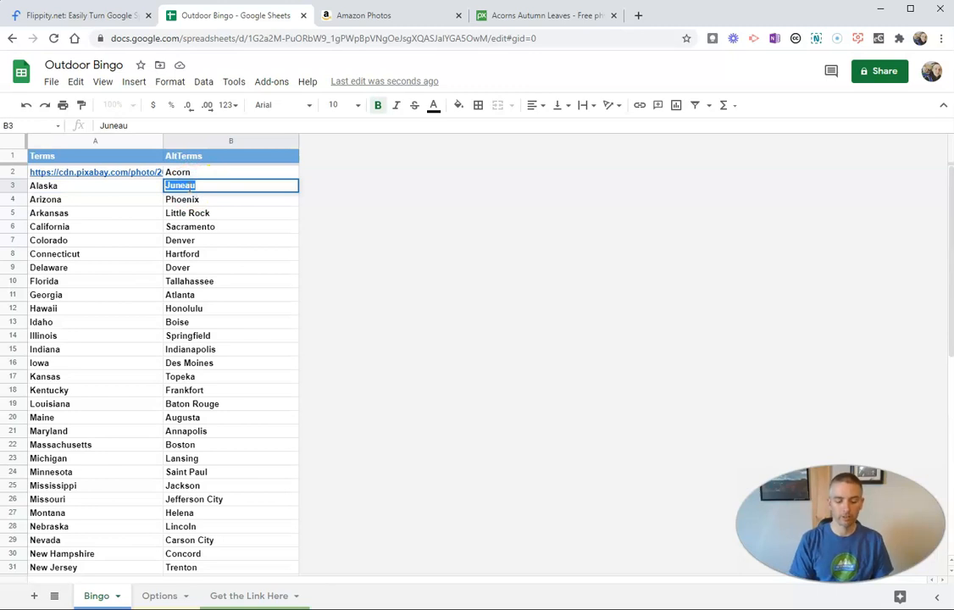
pyautogui.write('Ros')
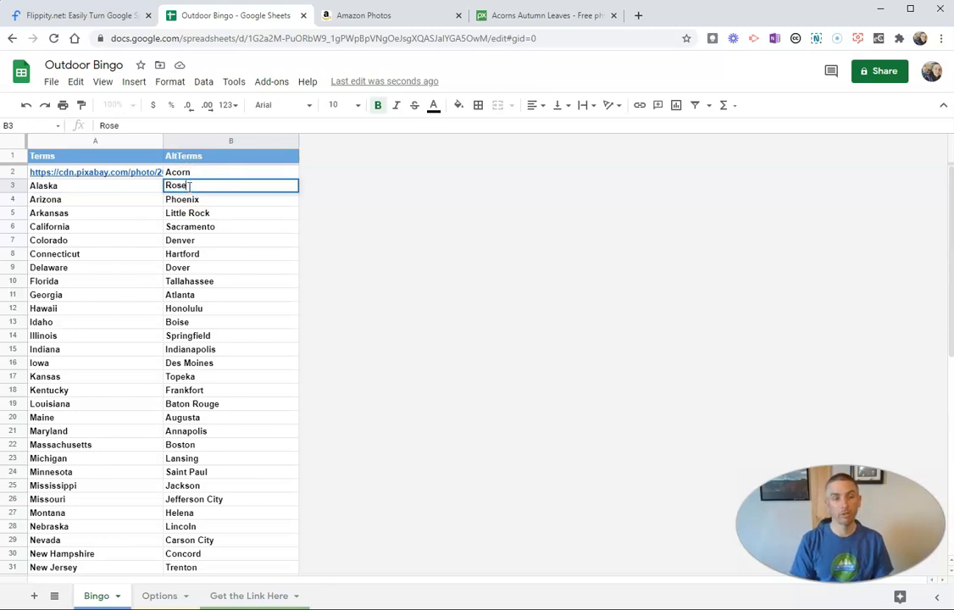
pyautogui.write('e')
# Switch back to Pixabay and search its photos for "rose".
pyautogui.click(534, 16)
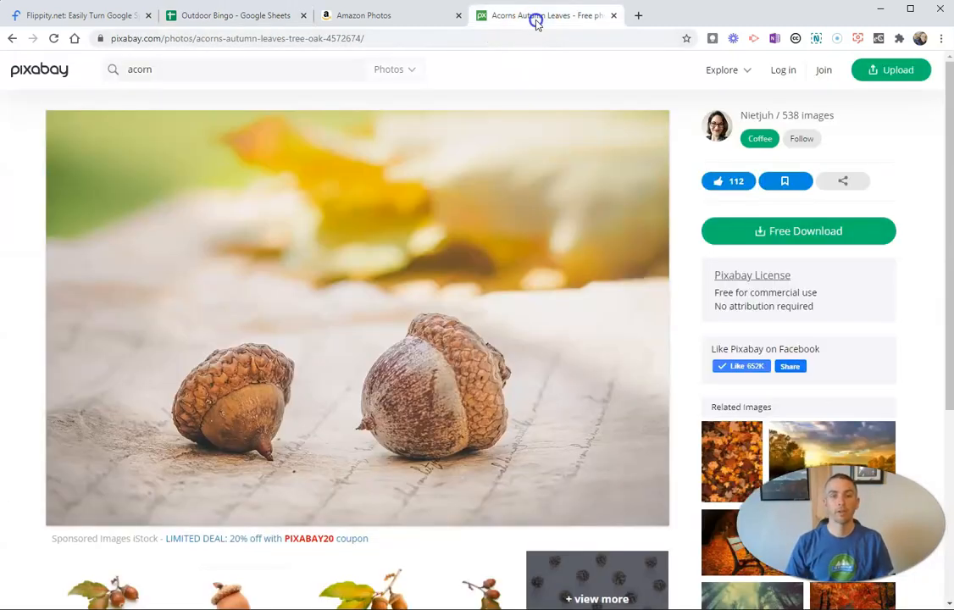
pyautogui.doubleClick(154, 69)
pyautogui.write('r')
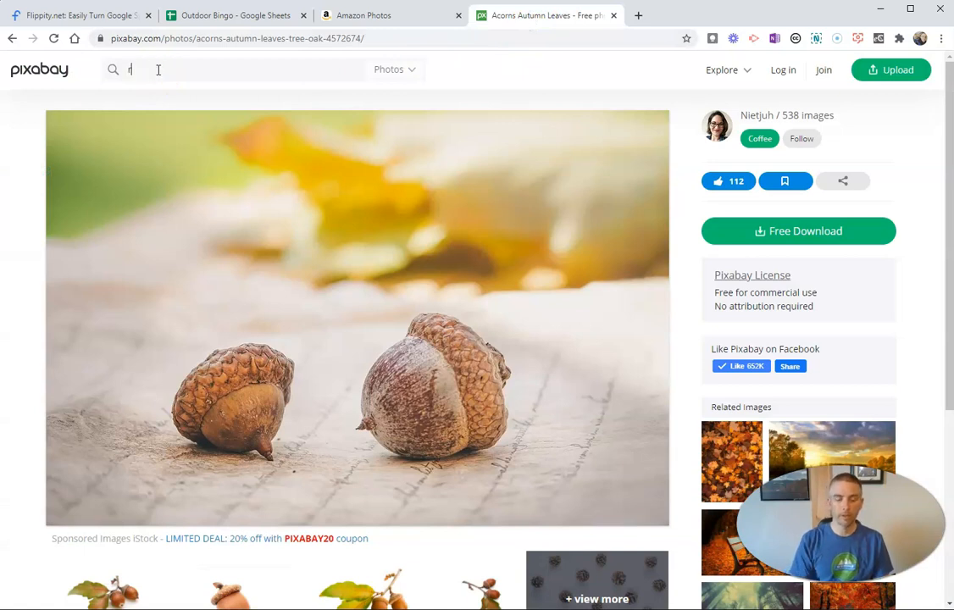
pyautogui.write('ose')
pyautogui.press('Return')
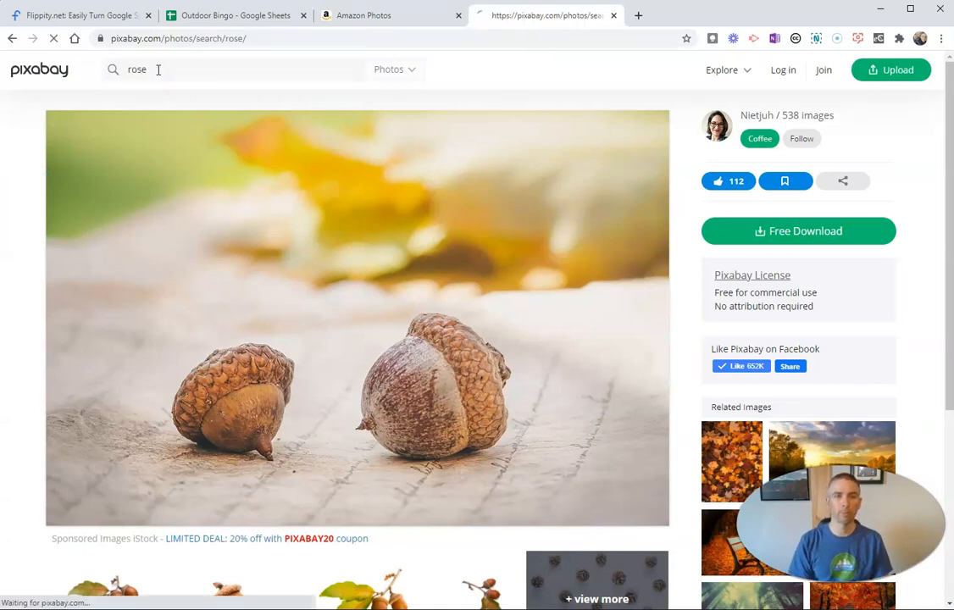
# Open the photo of the single red rose on a black background and copy its image address.
pyautogui.scroll(-2, 407, 292)
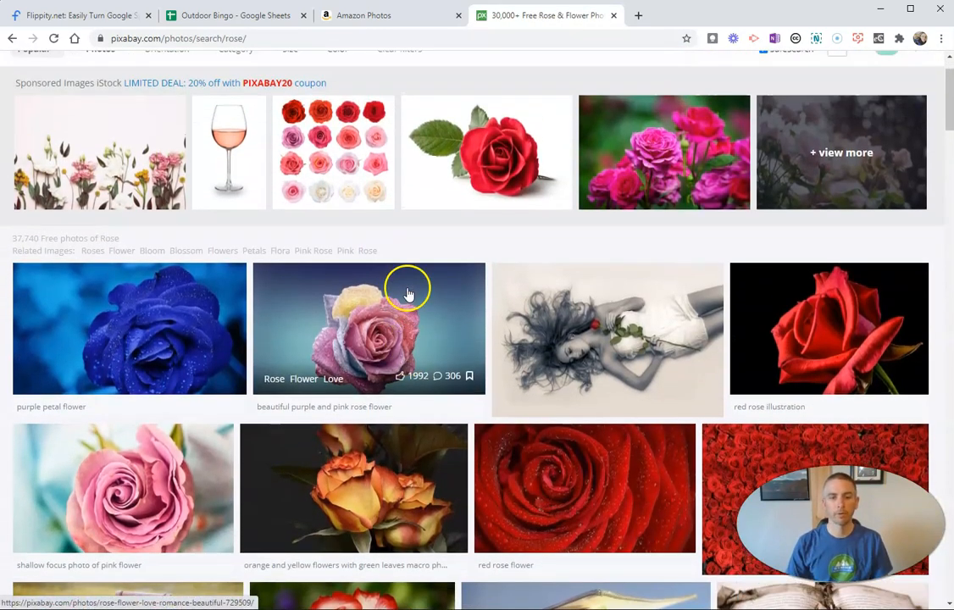
pyautogui.click(802, 315)
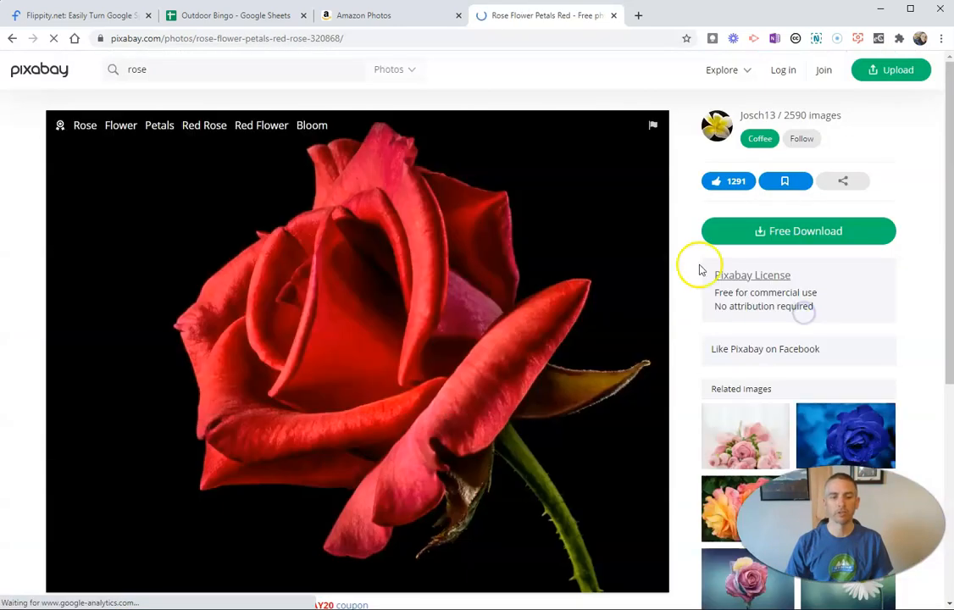
pyautogui.rightClick(343, 230)
pyautogui.click(382, 293)
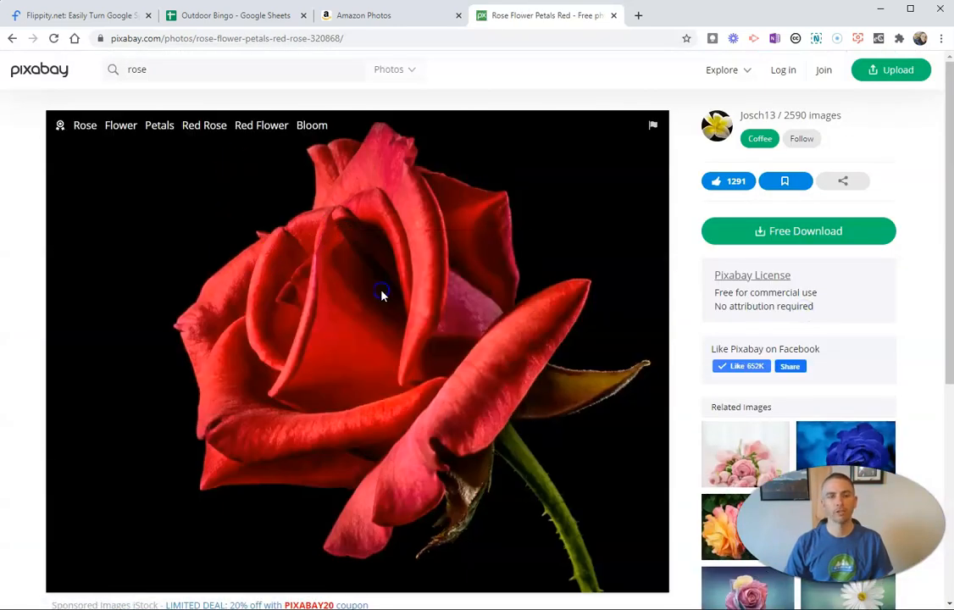
# Return to the Outdoor Bingo sheet and replace Alaska in cell A3 with the copied rose image address.
pyautogui.click(80, 16)
pyautogui.click(231, 15)
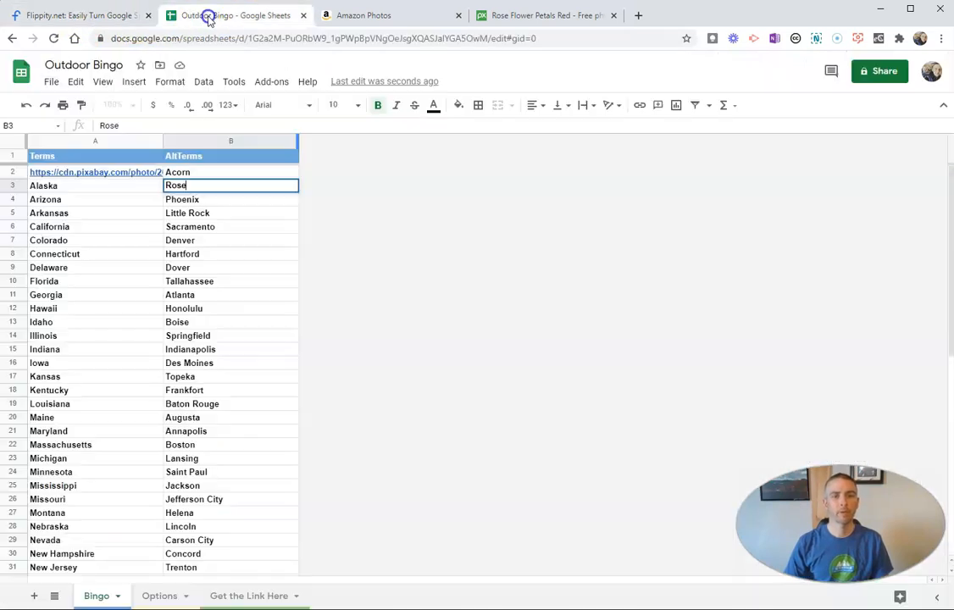
pyautogui.click(66, 184)
pyautogui.doubleClick(66, 185)
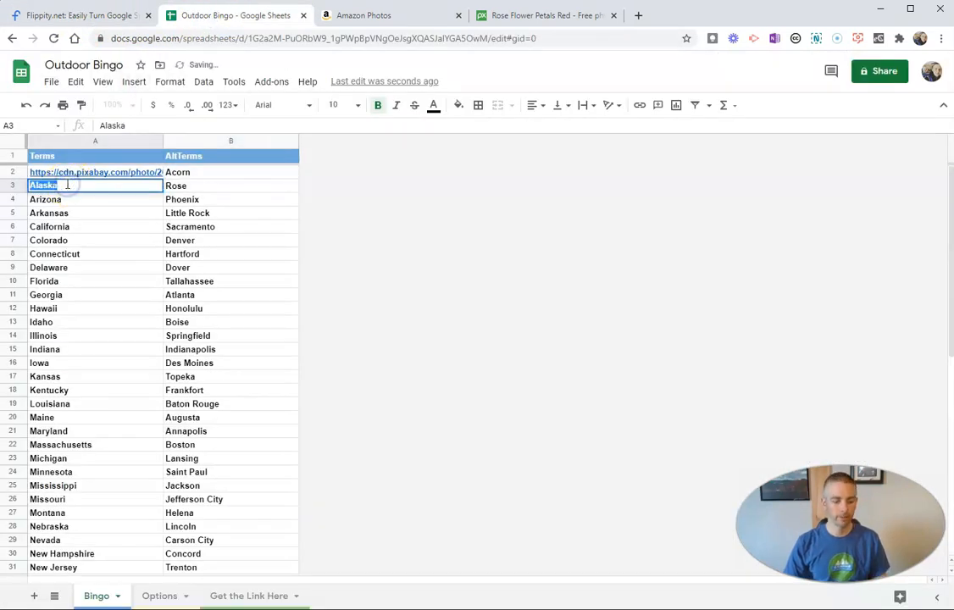
pyautogui.hotkey('ctrl', 'v')
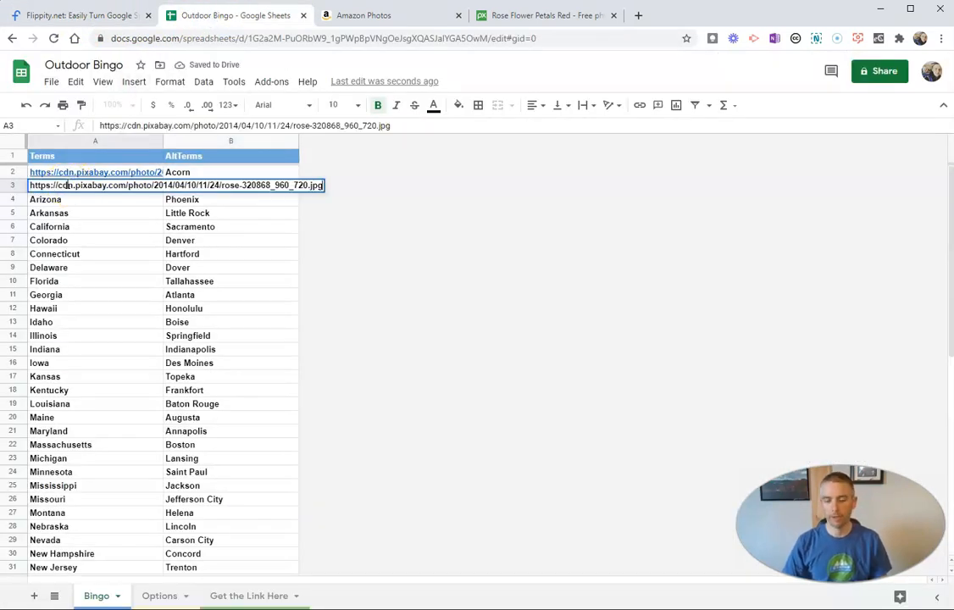
pyautogui.press('Return')
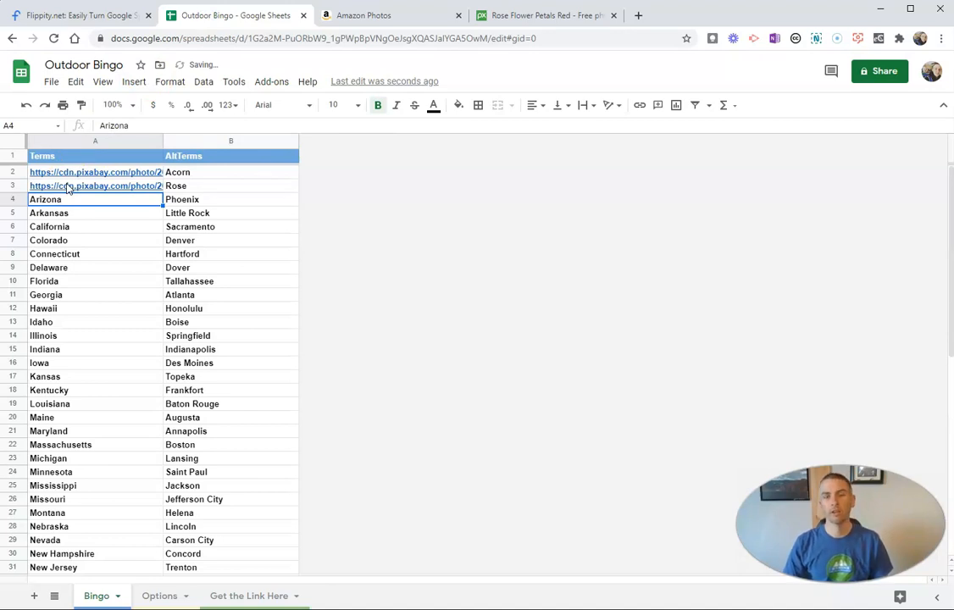
# Replace Phoenix in the AltTerms column, cell B4, with "Chipmunk".
pyautogui.doubleClick(184, 203)
pyautogui.doubleClick(182, 200)
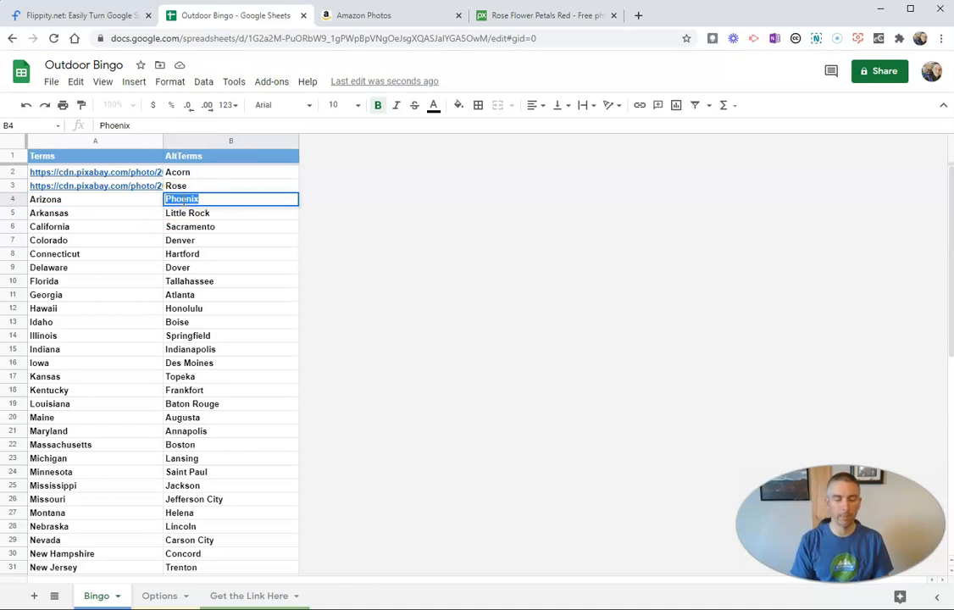
pyautogui.write('Chipmunk')
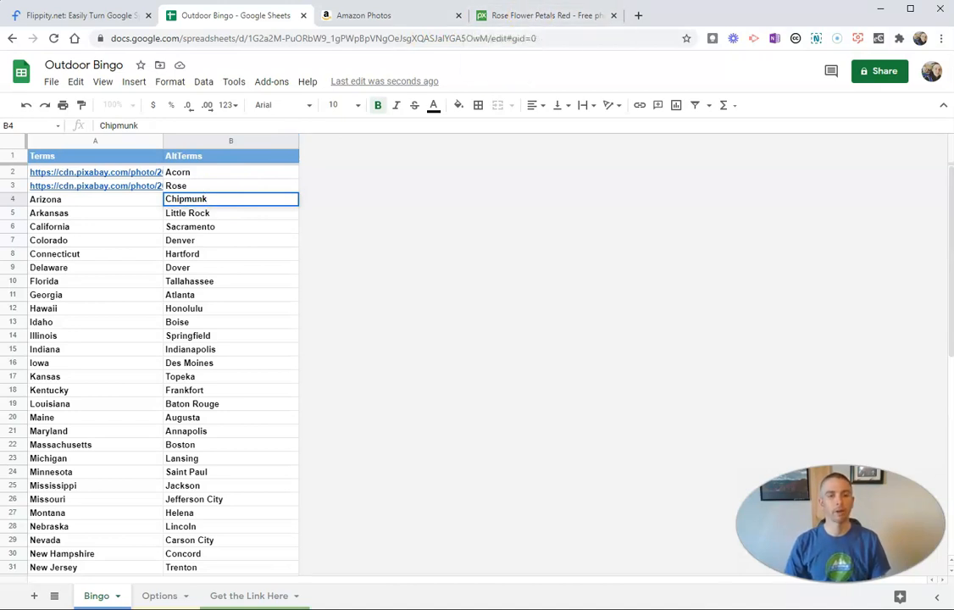
# Switch to Pixabay and search its photos for "chipmunk".
pyautogui.click(550, 15)
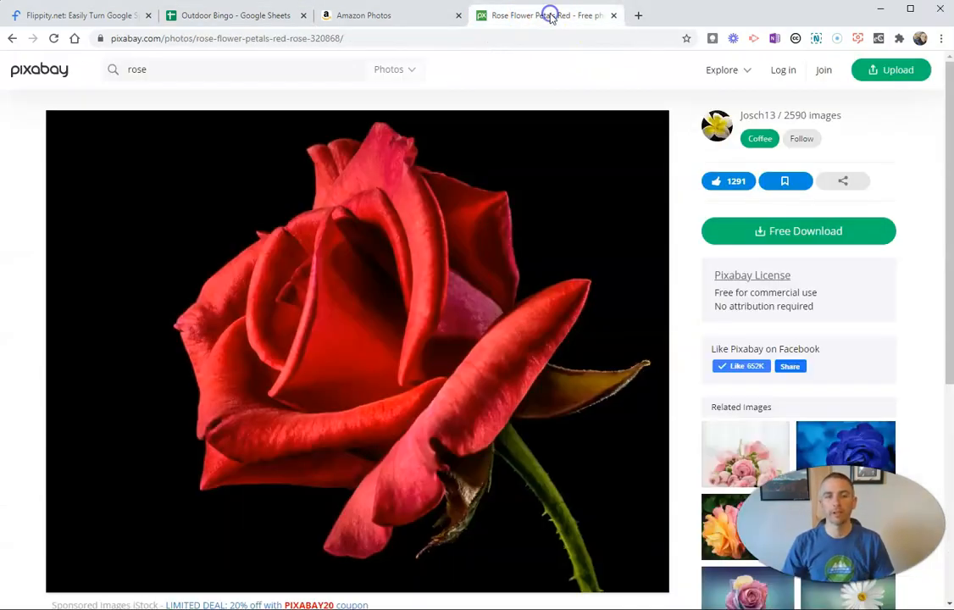
pyautogui.doubleClick(168, 69)
pyautogui.write('c')
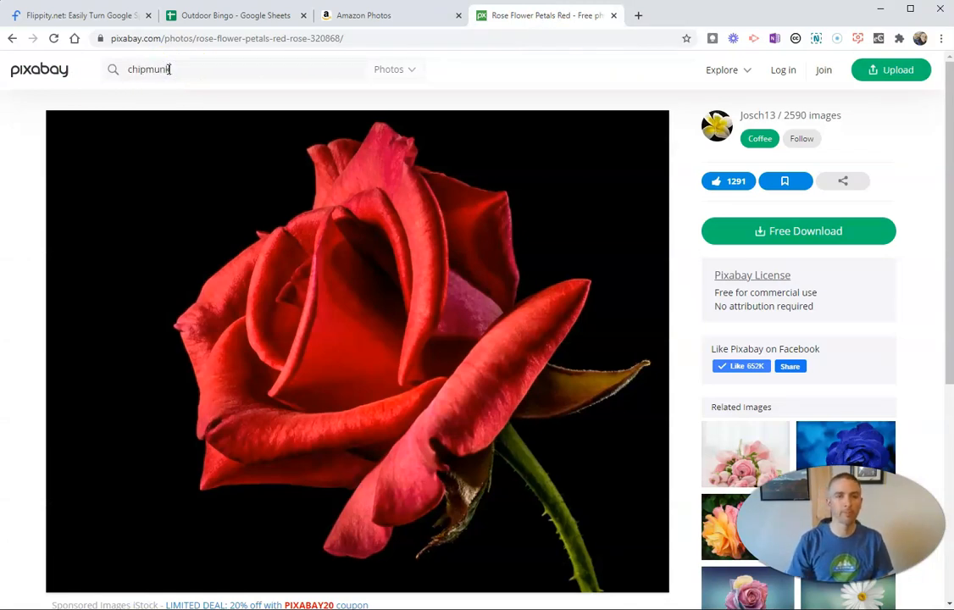
pyautogui.write('hipmunk')
pyautogui.press('Return')
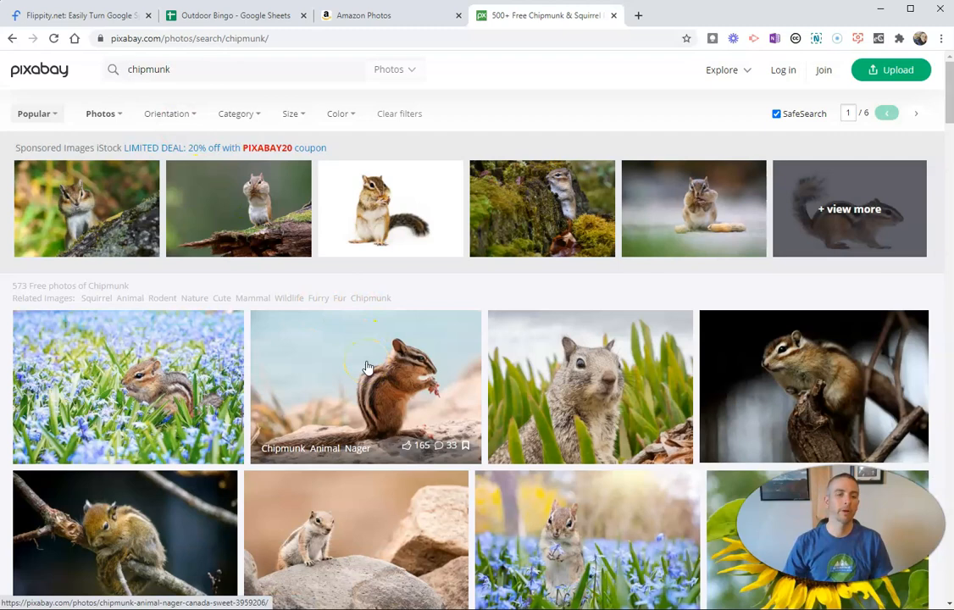
# Open the photo of the chipmunk among blue flowers and copy its image address.
pyautogui.click(170, 322)
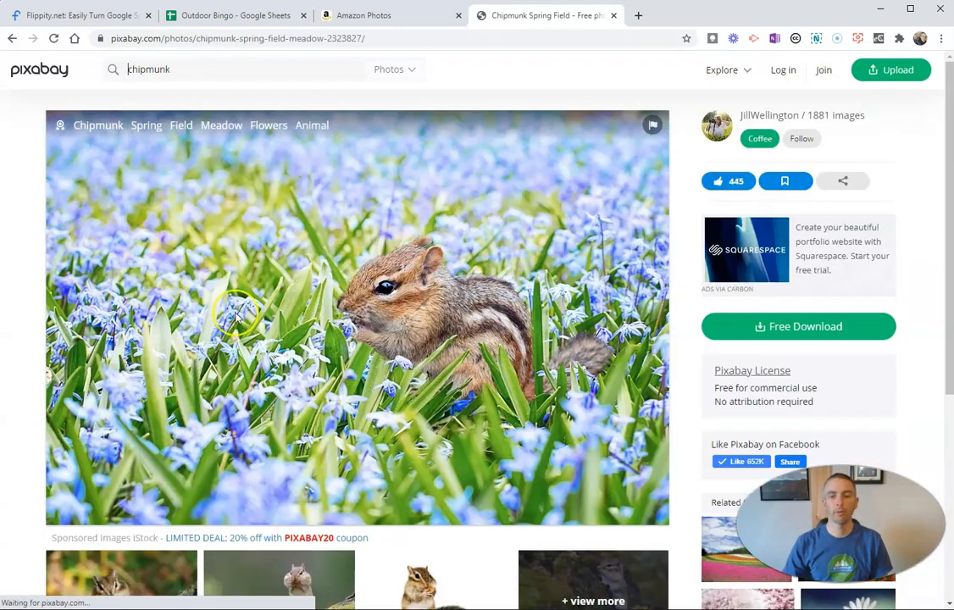
pyautogui.rightClick(268, 254)
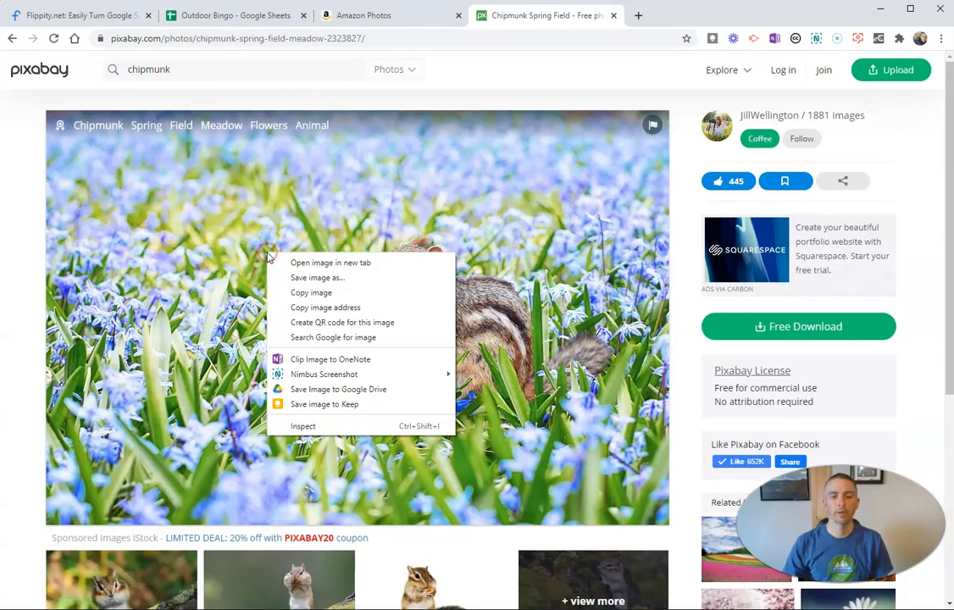
pyautogui.click(322, 308)
# Return to the Outdoor Bingo sheet and replace Arizona in cell A4 with the copied chipmunk image address.
pyautogui.click(242, 15)
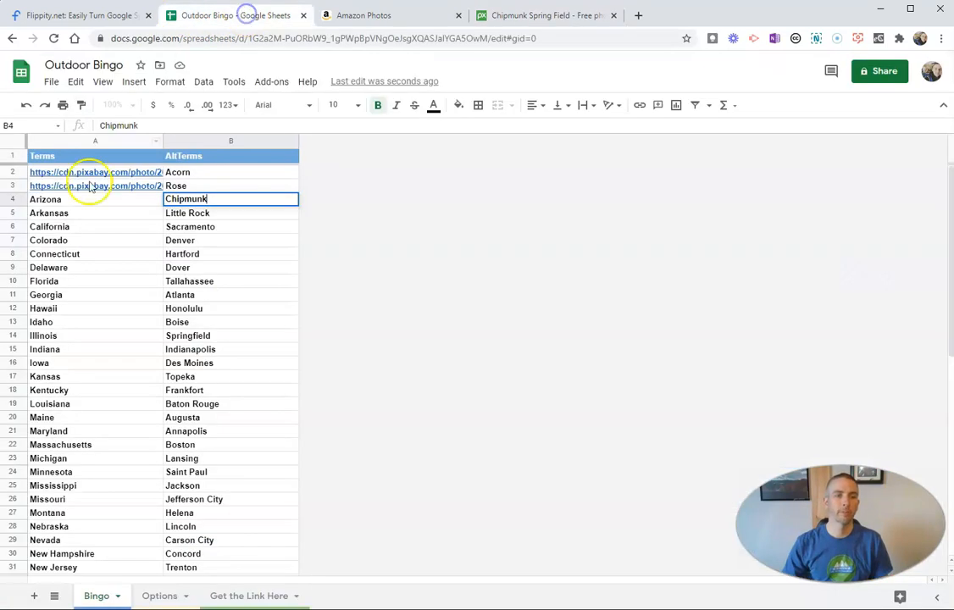
pyautogui.tripleClick(58, 200)
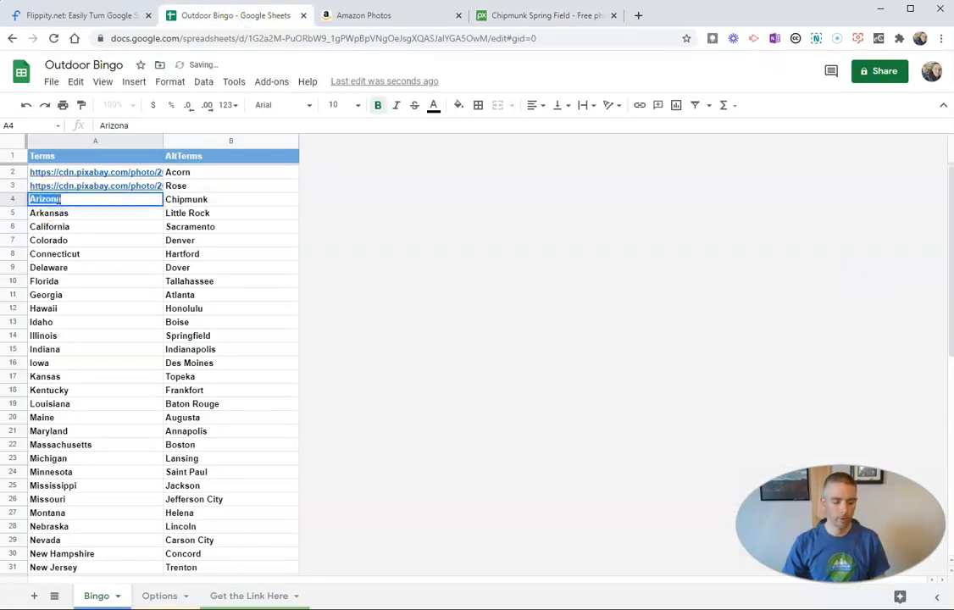
pyautogui.hotkey('ctrl', 'v')
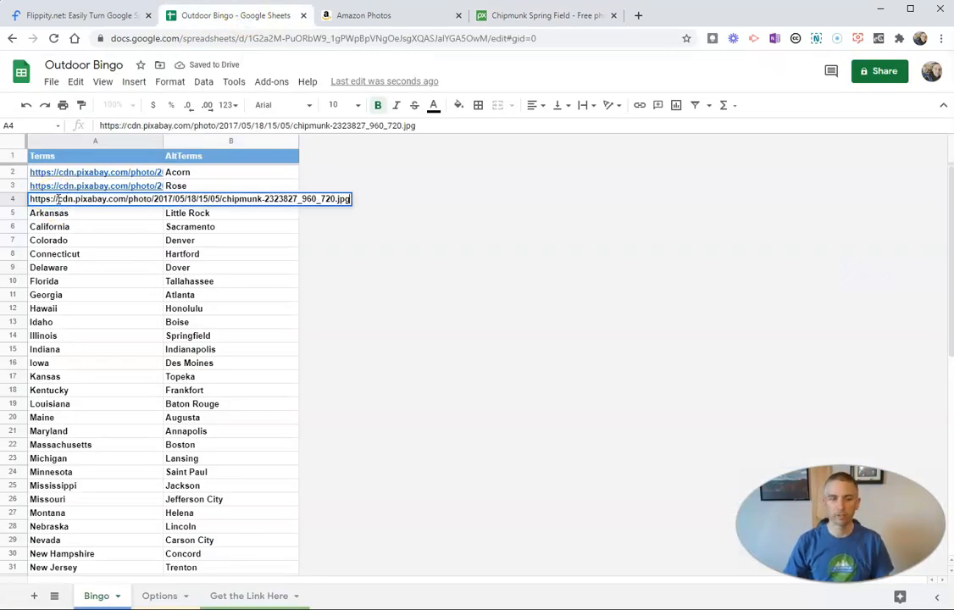
pyautogui.press('Return')
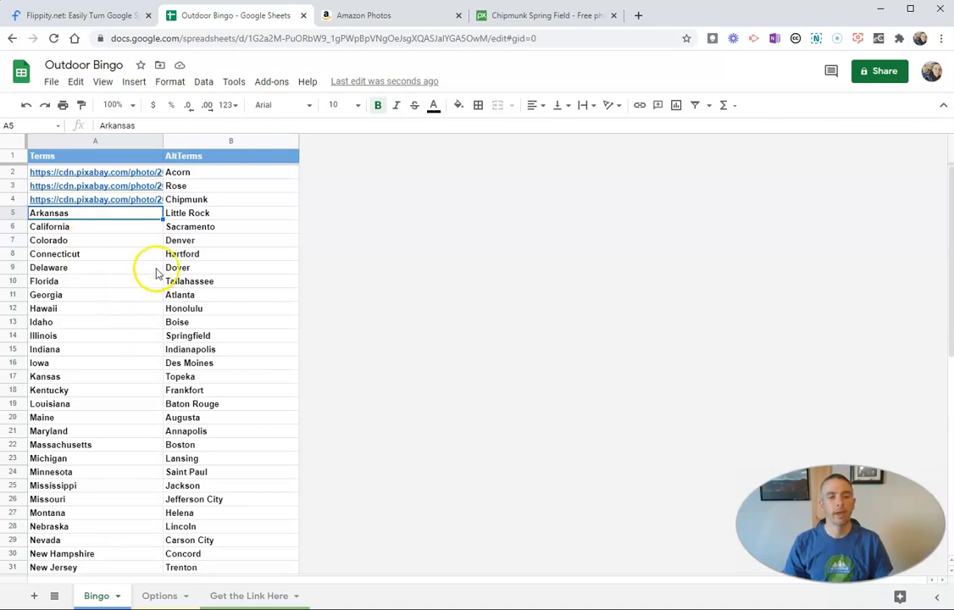
# Publish the entire Outdoor Bingo document to the web as a web page and close the publishing dialog.
pyautogui.click(52, 83)
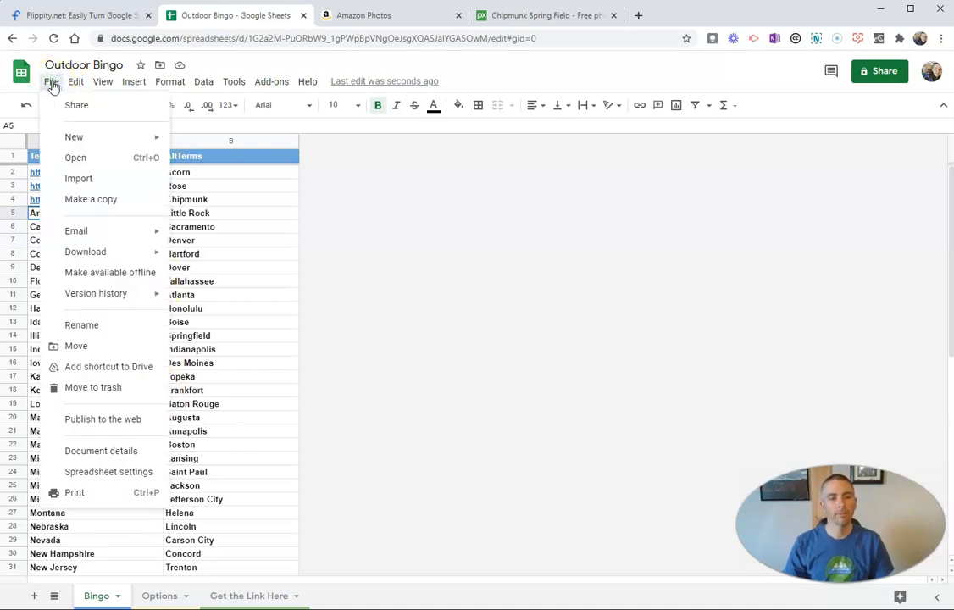
pyautogui.click(103, 420)
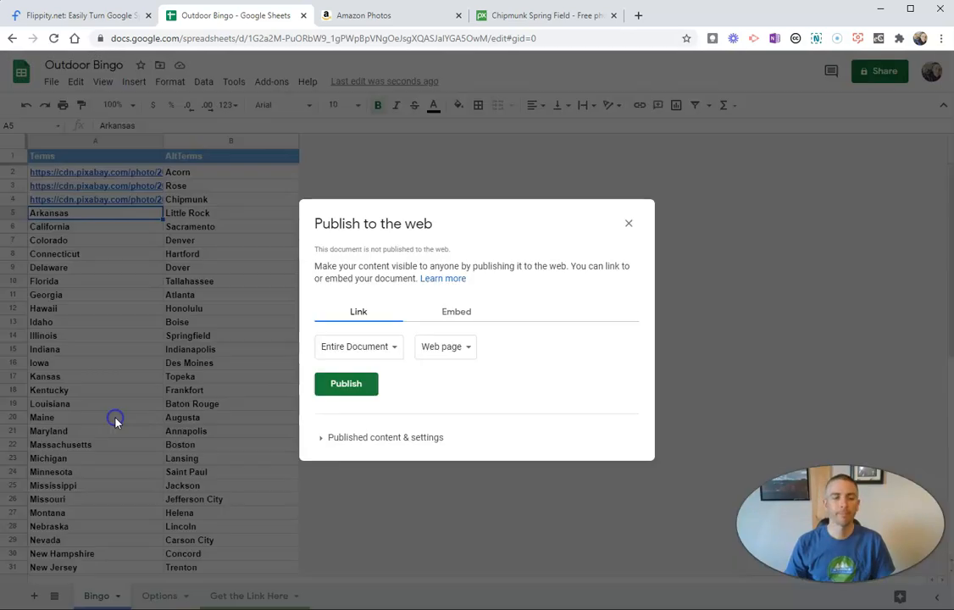
pyautogui.click(345, 385)
pyautogui.click(552, 113)
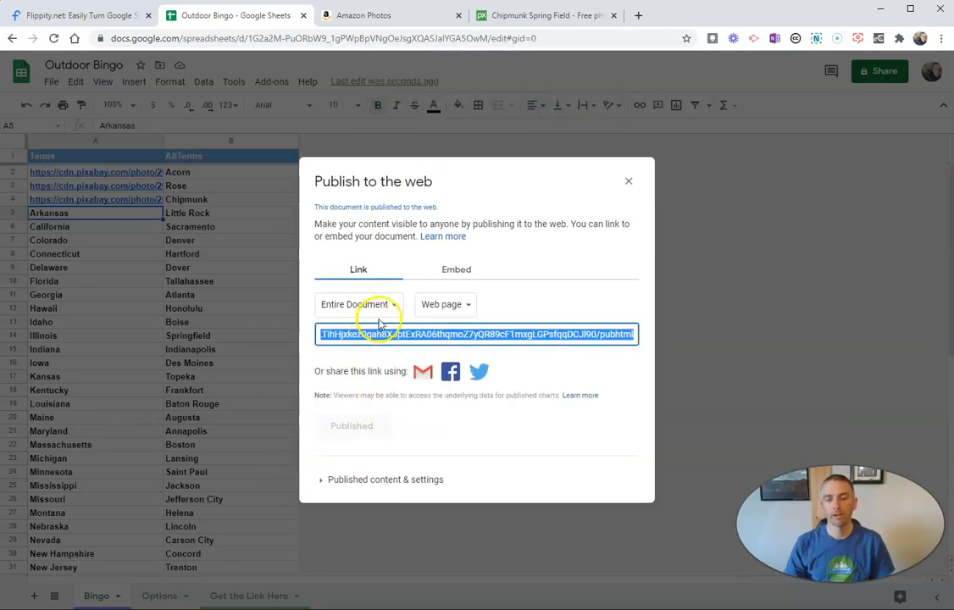
pyautogui.click(628, 180)
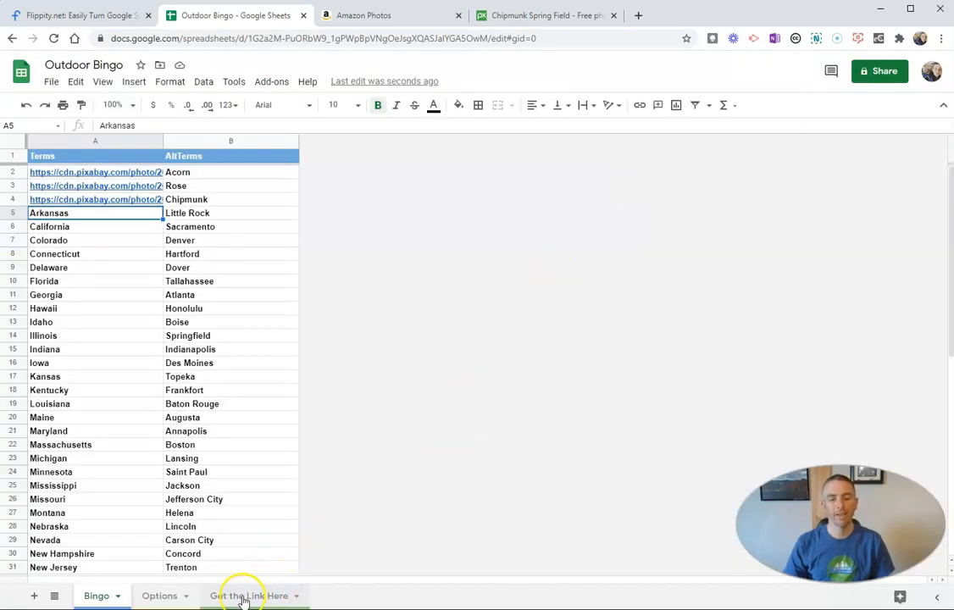
# Open the Flippity bingo game through the link in cell A2 of the Get the Link Here sheet.
pyautogui.click(236, 600)
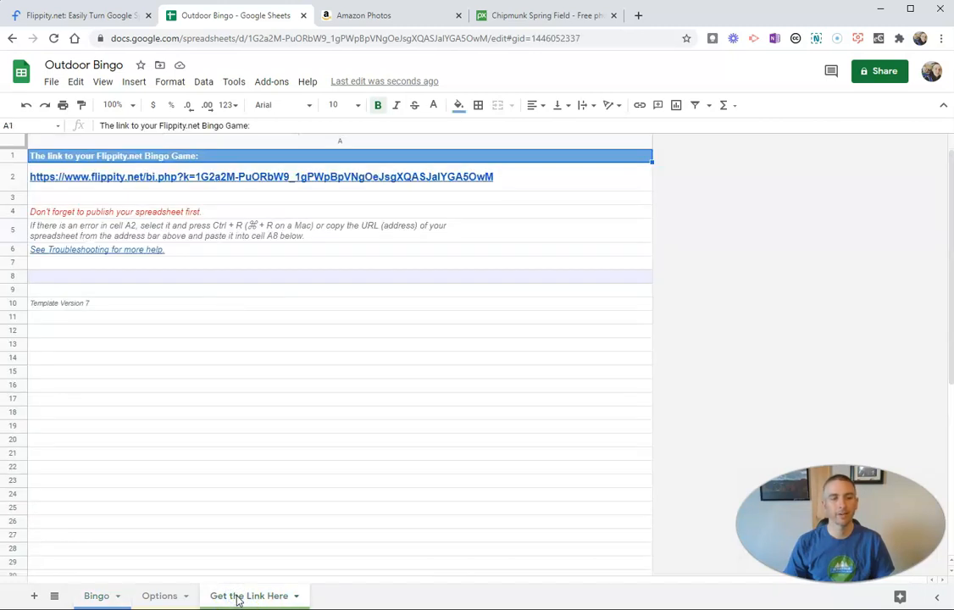
pyautogui.click(202, 176)
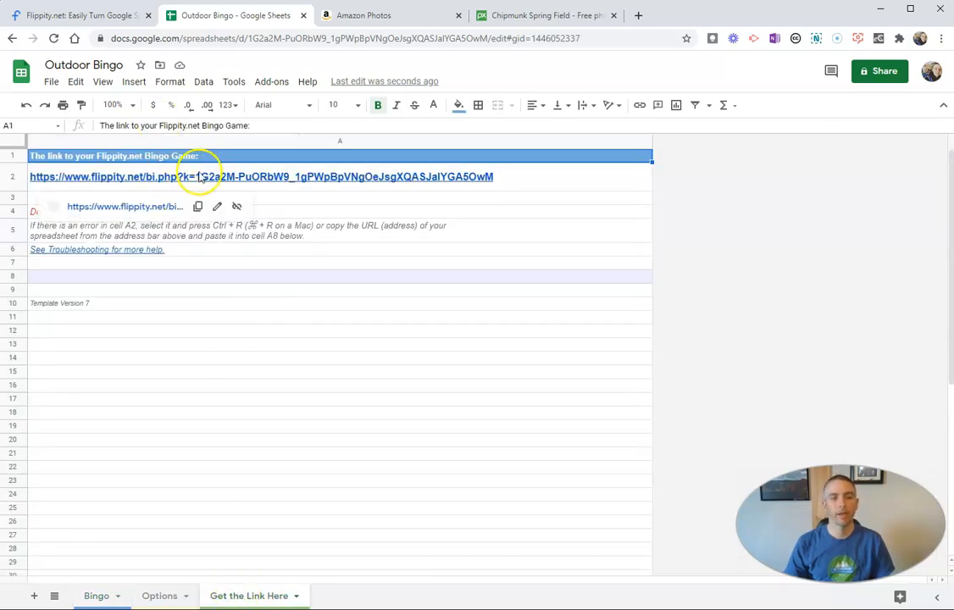
pyautogui.click(136, 206)
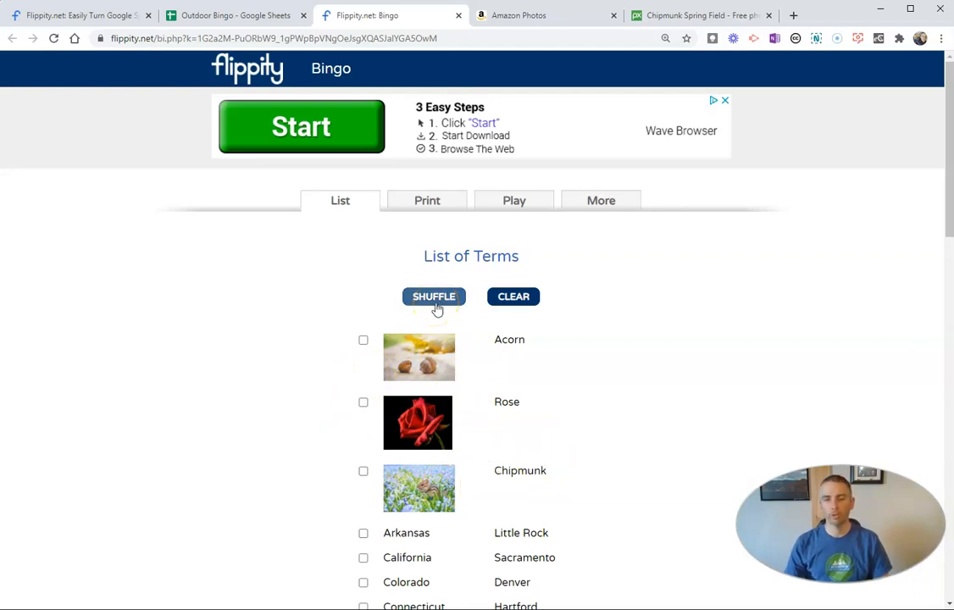
# Generate 20 printable bingo boards using Terms, with the free space included.
pyautogui.click(430, 203)
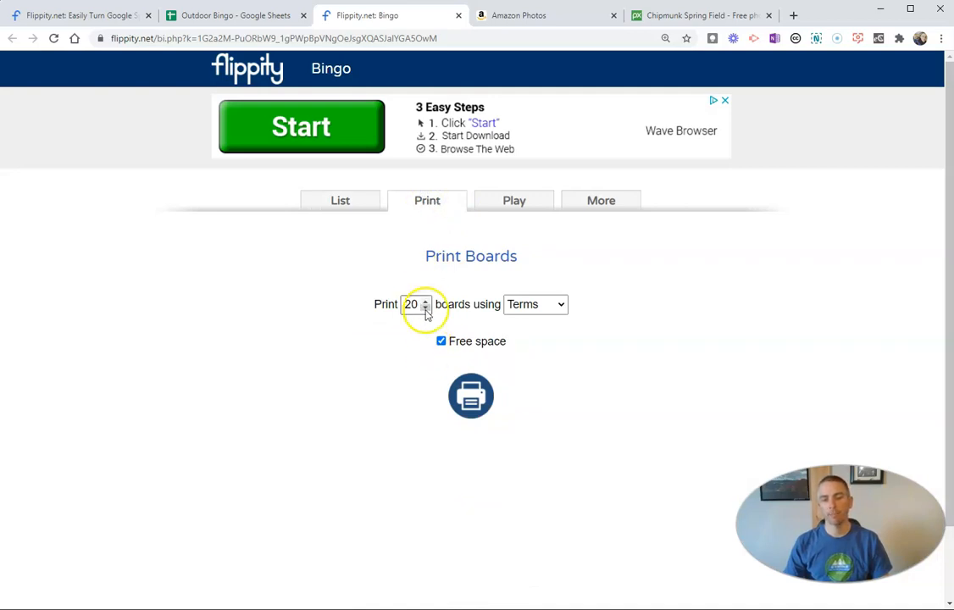
pyautogui.click(557, 311)
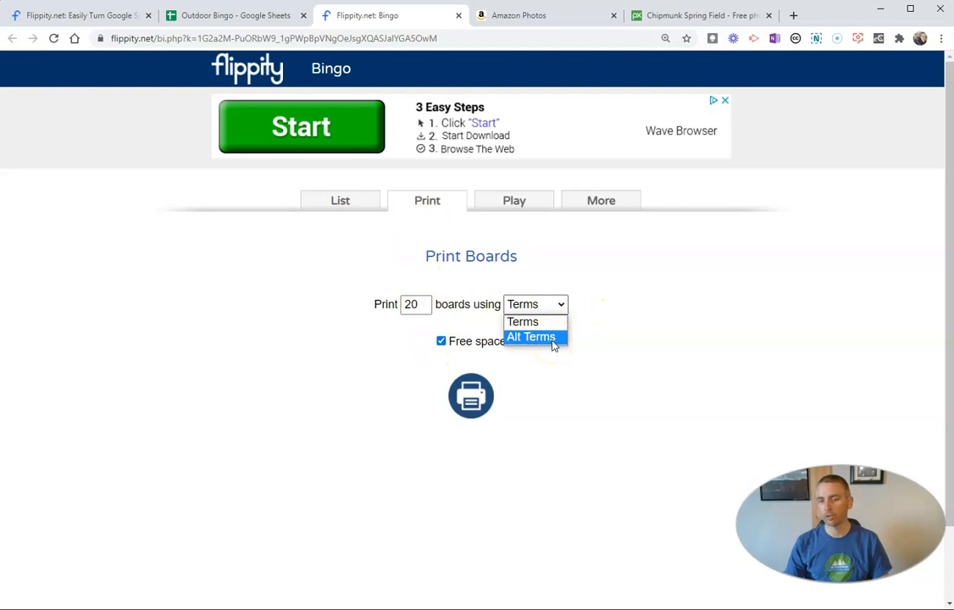
pyautogui.click(547, 323)
pyautogui.click(546, 311)
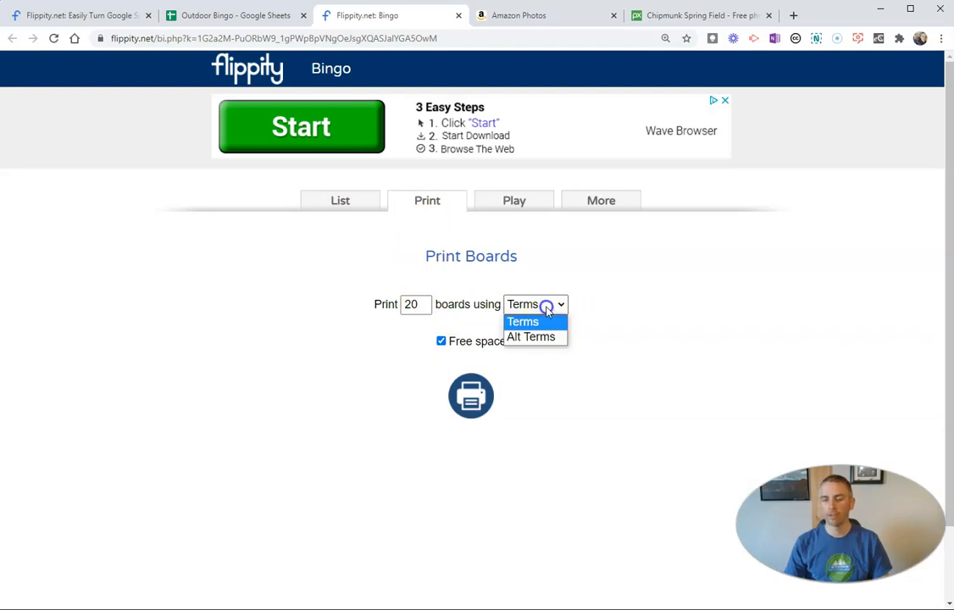
pyautogui.click(547, 327)
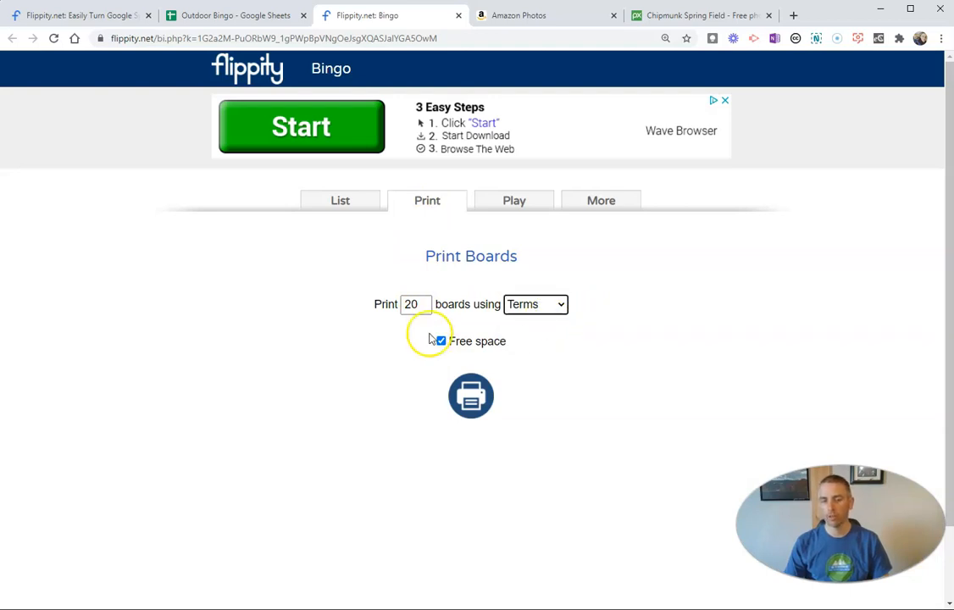
pyautogui.click(472, 397)
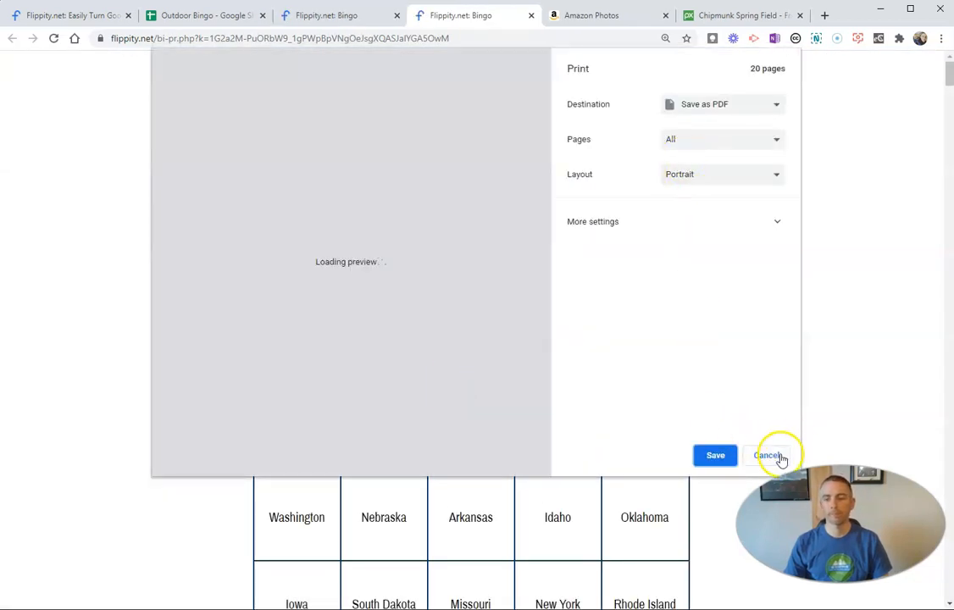
# Cancel the print dialog and look through the generated bingo boards for their mix of pictures and terms.
pyautogui.click(767, 456)
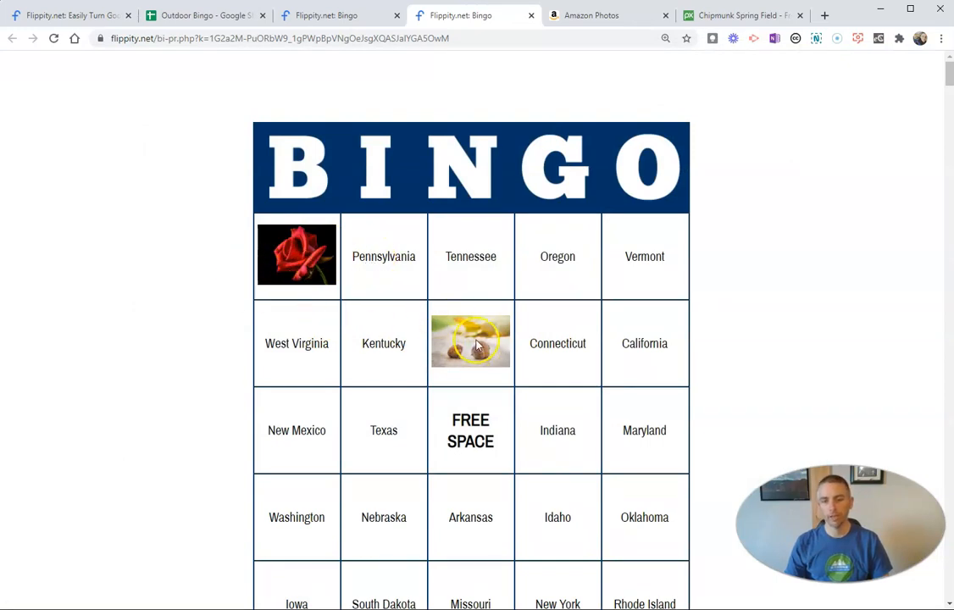
pyautogui.scroll(-10, 470, 343)
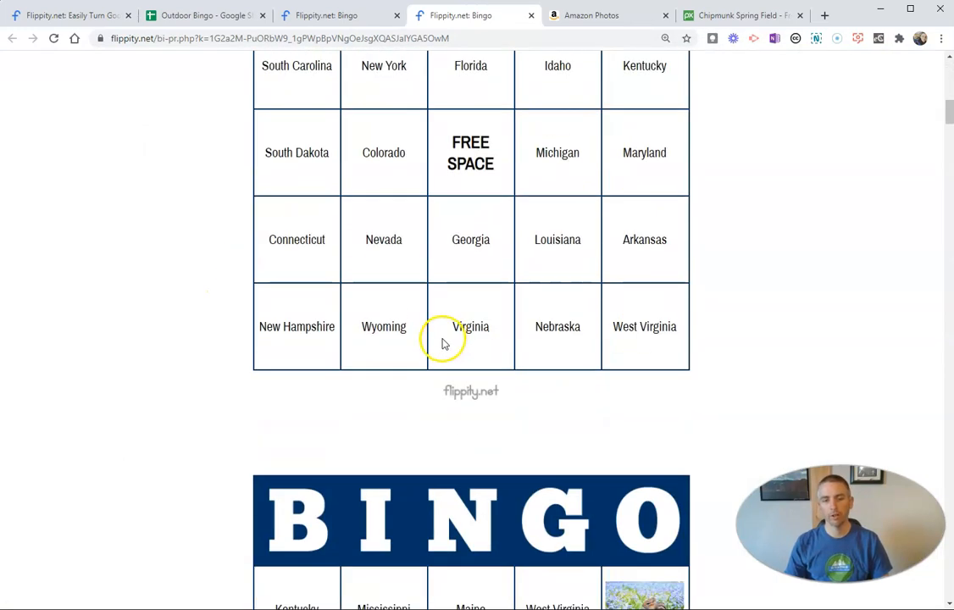
pyautogui.scroll(-5, 441, 342)
pyautogui.scroll(-8, 453, 247)
pyautogui.scroll(-20, 457, 354)
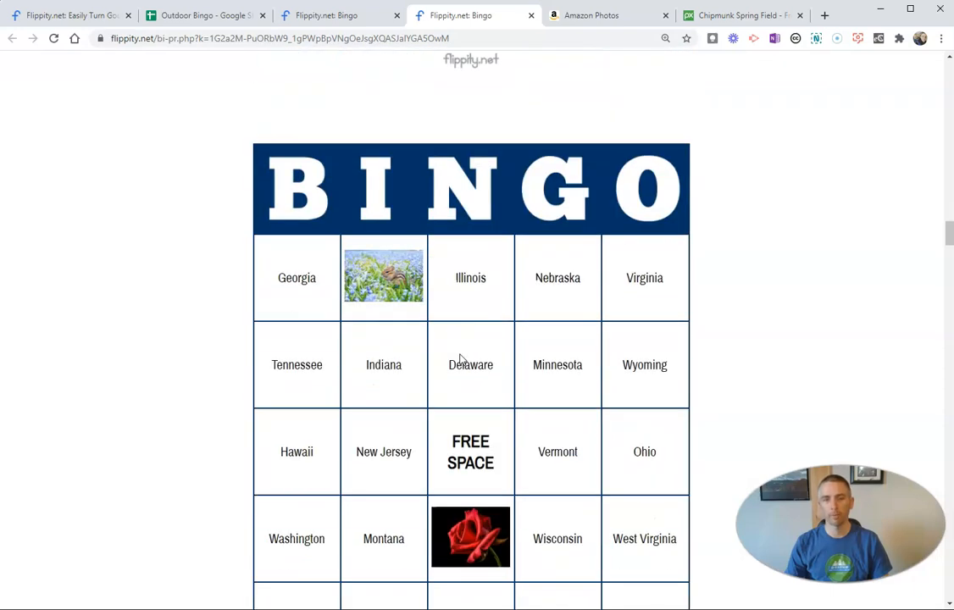
pyautogui.scroll(-20, 458, 359)
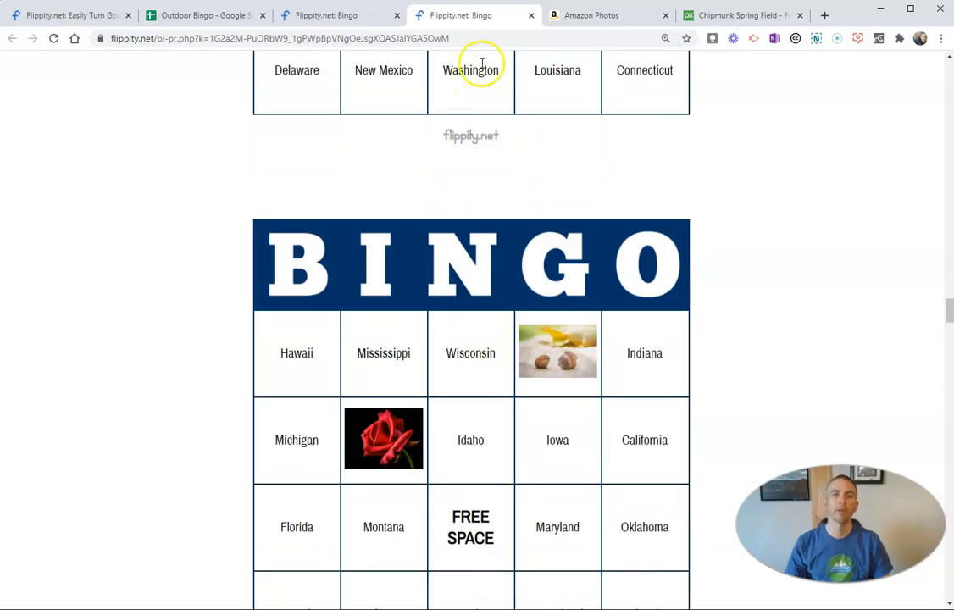
# Return to the Flippity game page, enable the free space for online play using Terms, and open a player board.
pyautogui.click(329, 19)
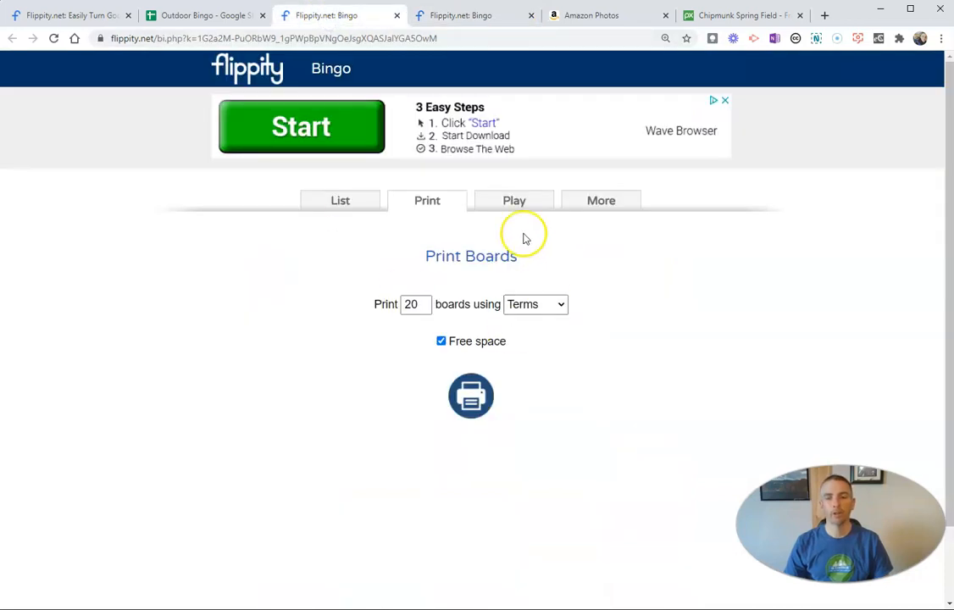
pyautogui.click(519, 206)
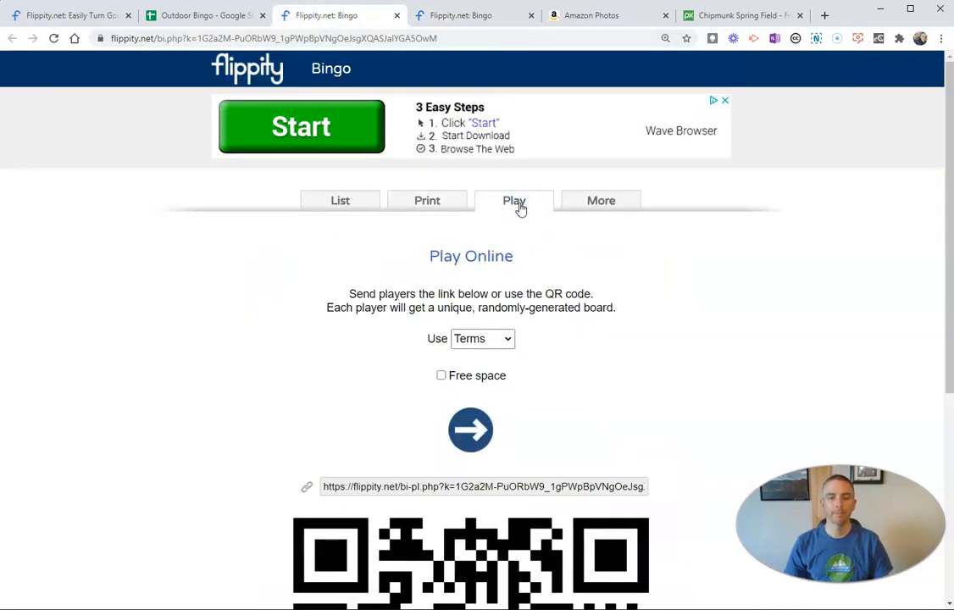
pyautogui.scroll(-3, 373, 241)
pyautogui.click(441, 246)
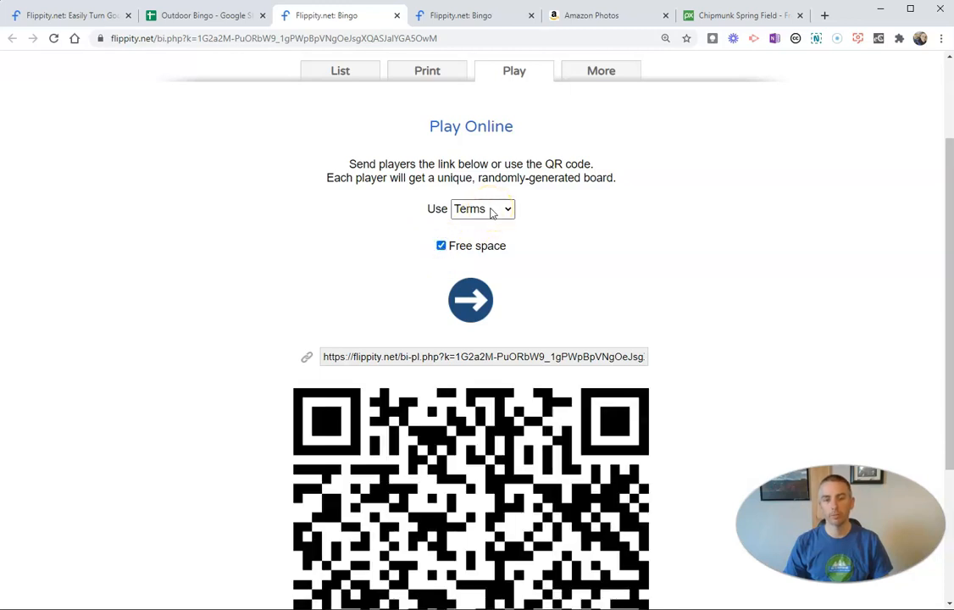
pyautogui.scroll(-1, 580, 300)
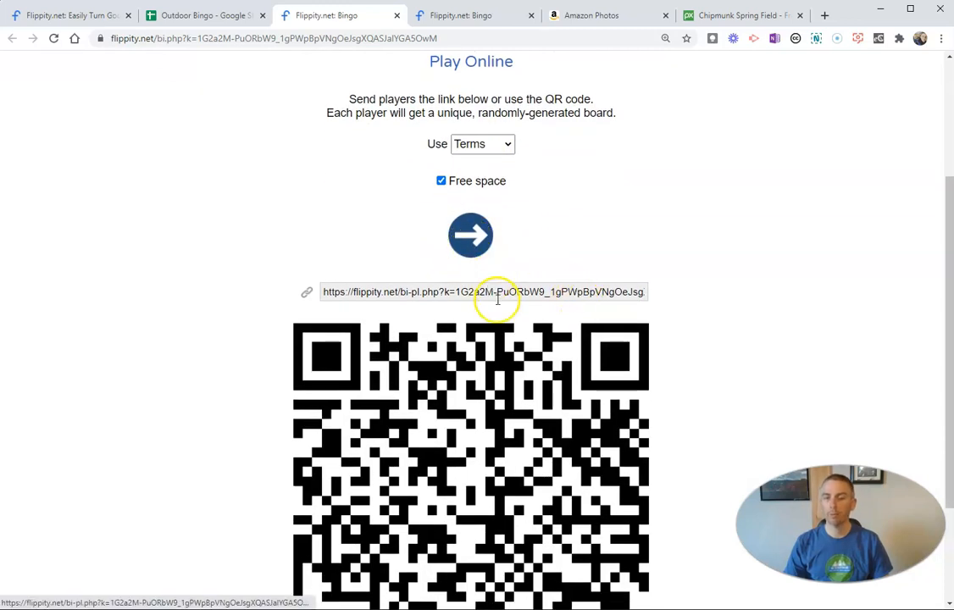
pyautogui.scroll(-2, 500, 292)
pyautogui.scroll(2, 491, 335)
pyautogui.click(479, 229)
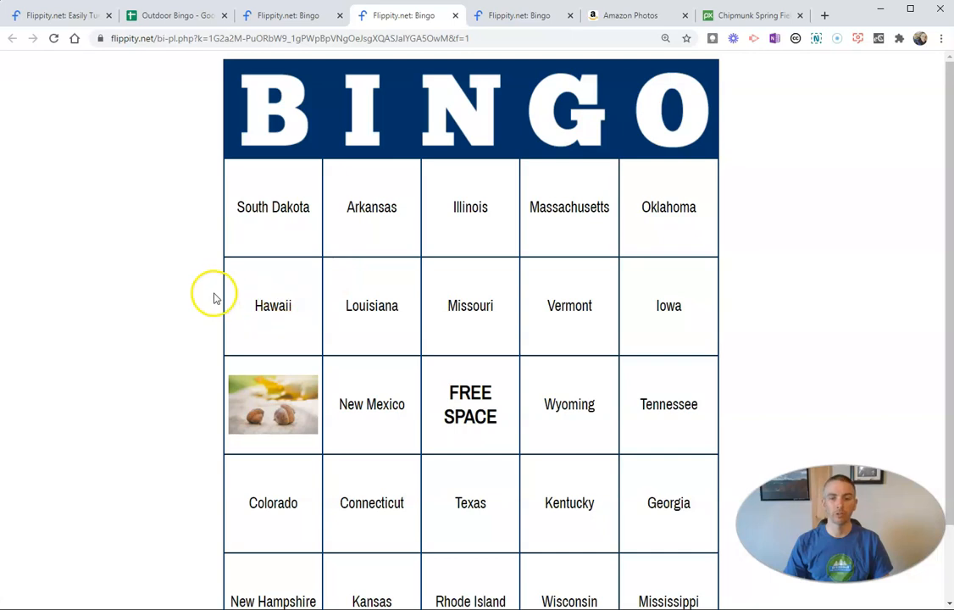
# Look over the online board and mark the acorn picture square.
pyautogui.scroll(-1, 285, 328)
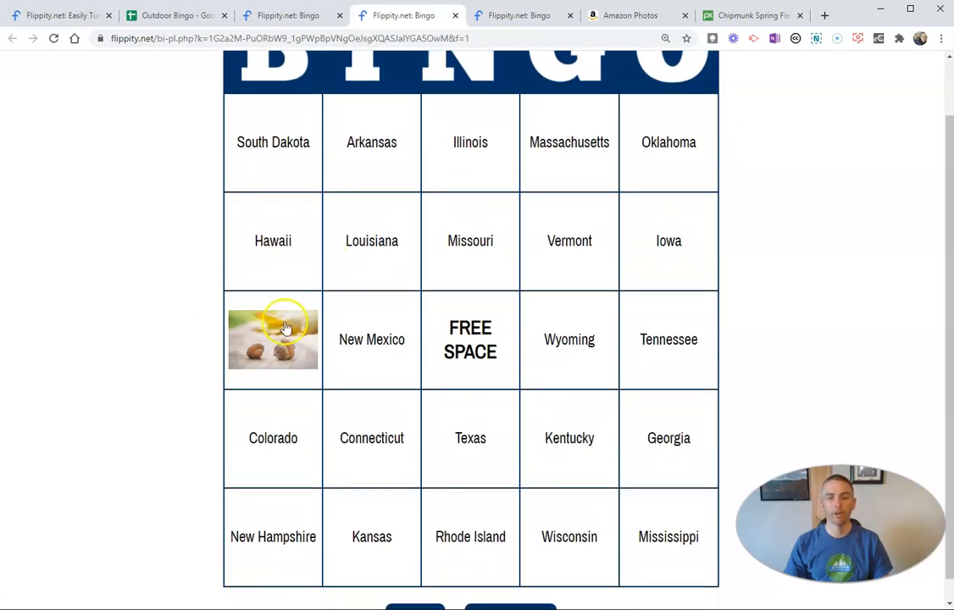
pyautogui.scroll(-1, 295, 341)
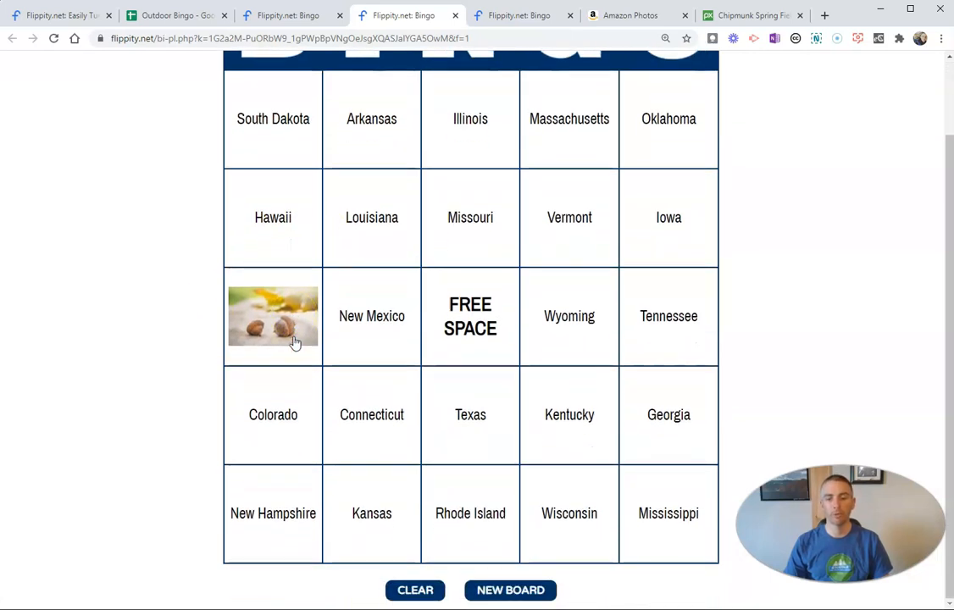
pyautogui.scroll(2, 295, 342)
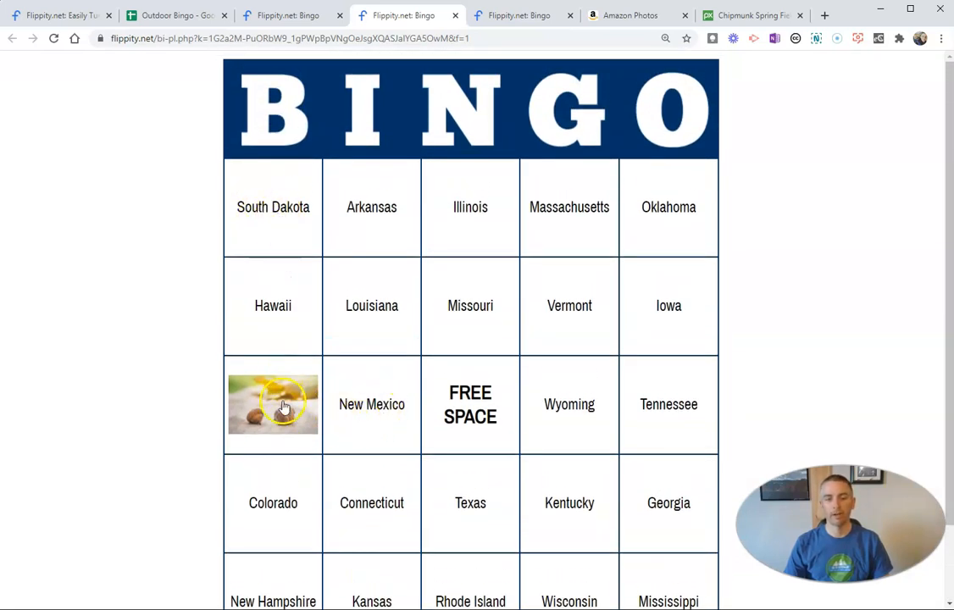
pyautogui.click(284, 407)
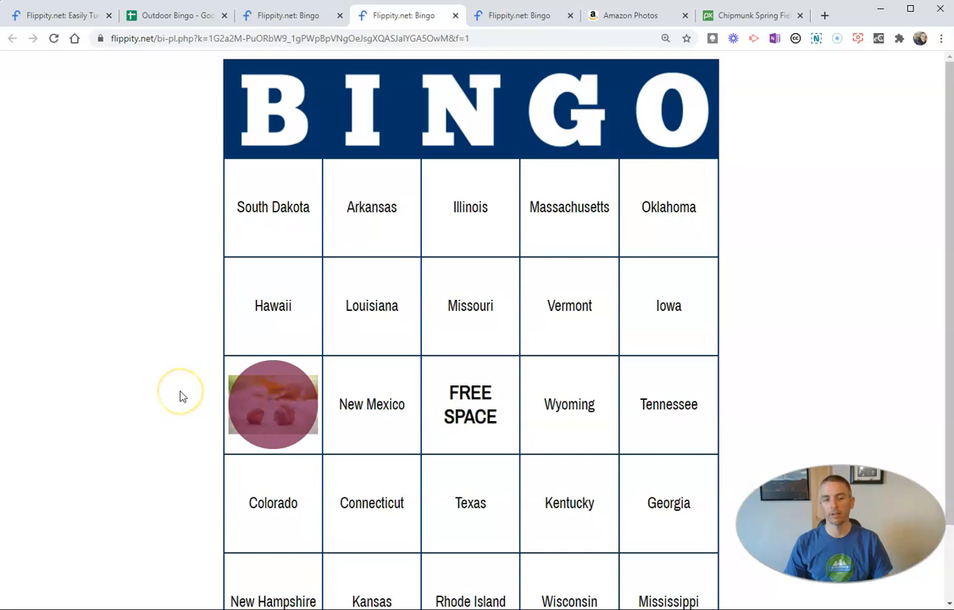
# Clear the marker from the online board and request a new board.
pyautogui.scroll(-1, 189, 410)
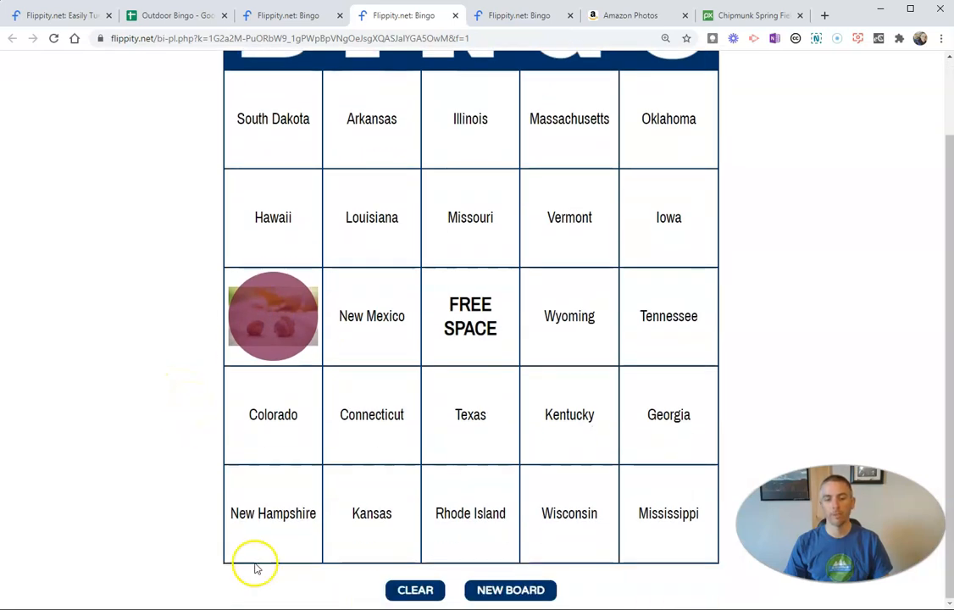
pyautogui.click(410, 592)
pyautogui.click(536, 593)
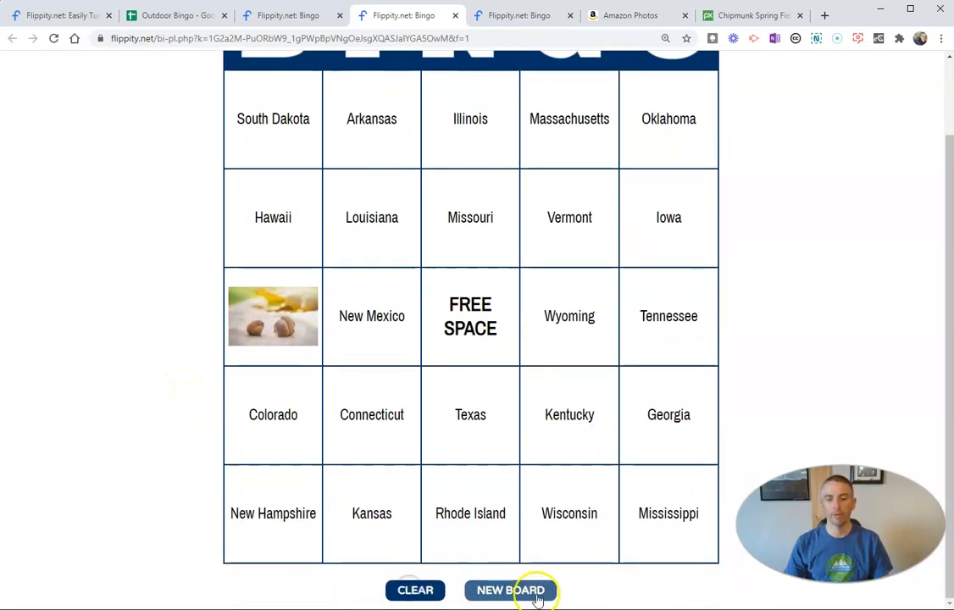